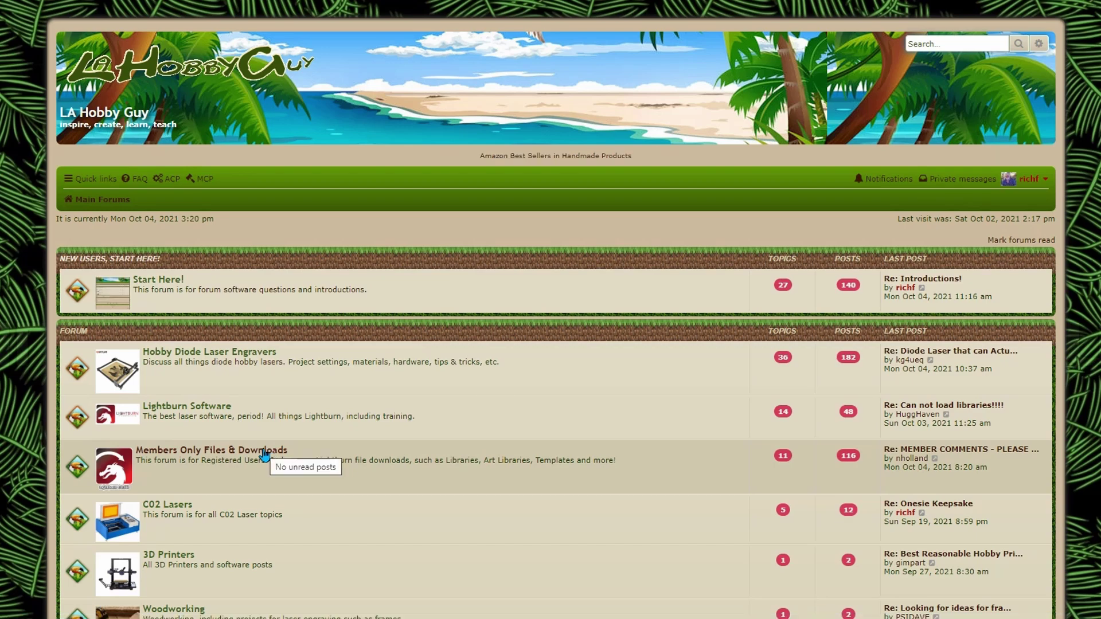
Enter Members Only Files & Downloads and open the Lightburn Art Library Downloads topic from its list.
{"action": "left_click", "coordinate": [264, 453]}
{"action": "scroll", "coordinate": [439, 439], "scroll_direction": "down", "scroll_amount": 3}
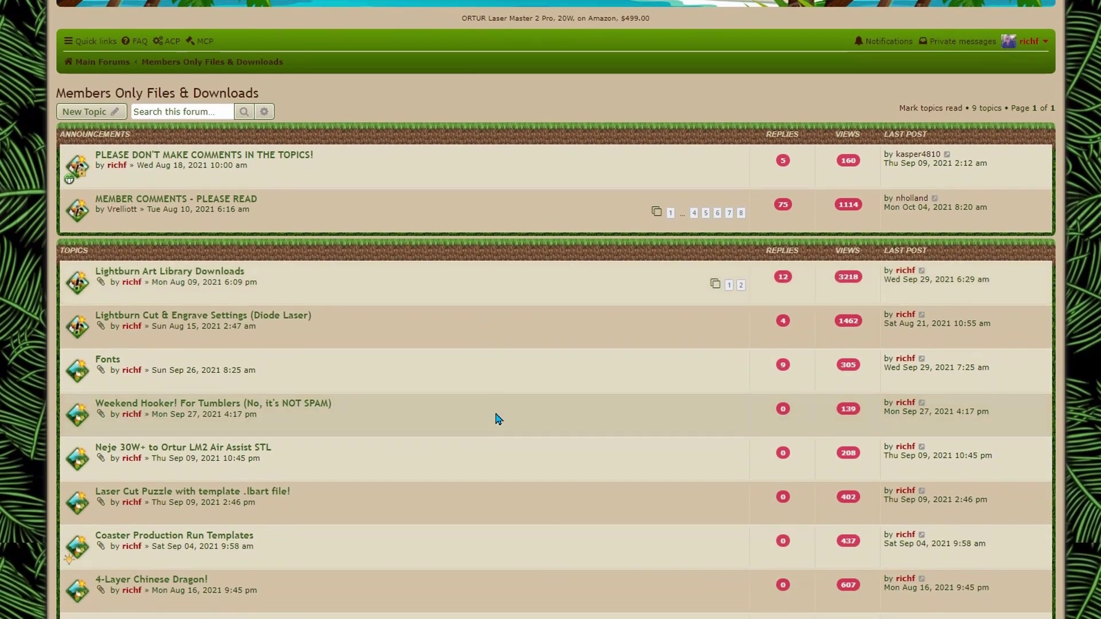
{"action": "scroll", "coordinate": [428, 327], "scroll_direction": "down", "scroll_amount": 1}
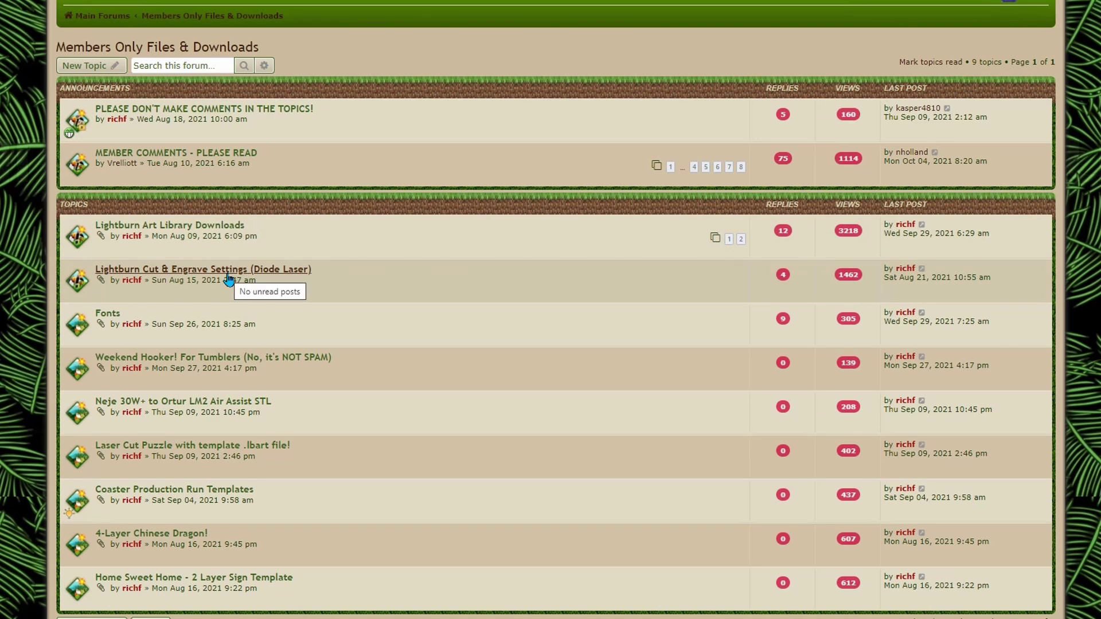
{"action": "left_click", "coordinate": [226, 228]}
Read through the folder-setup instructions and posts, then start downloading Animals.lbart from the Animals post.
{"action": "scroll", "coordinate": [531, 315], "scroll_direction": "down", "scroll_amount": 2}
{"action": "scroll", "coordinate": [399, 194], "scroll_direction": "down", "scroll_amount": 4}
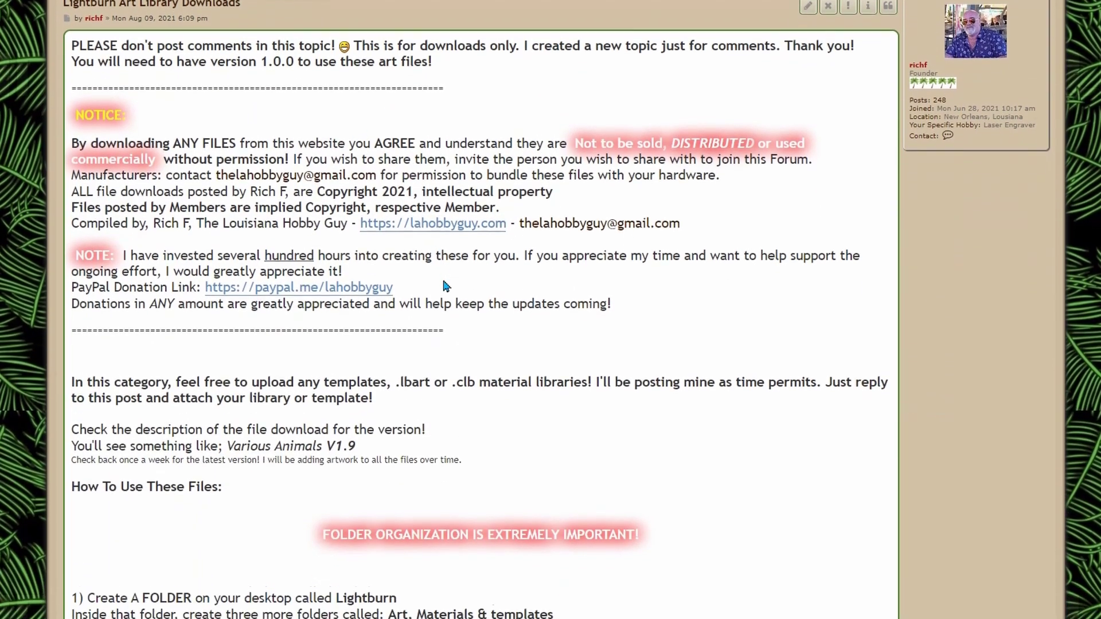
{"action": "scroll", "coordinate": [456, 279], "scroll_direction": "down", "scroll_amount": 4}
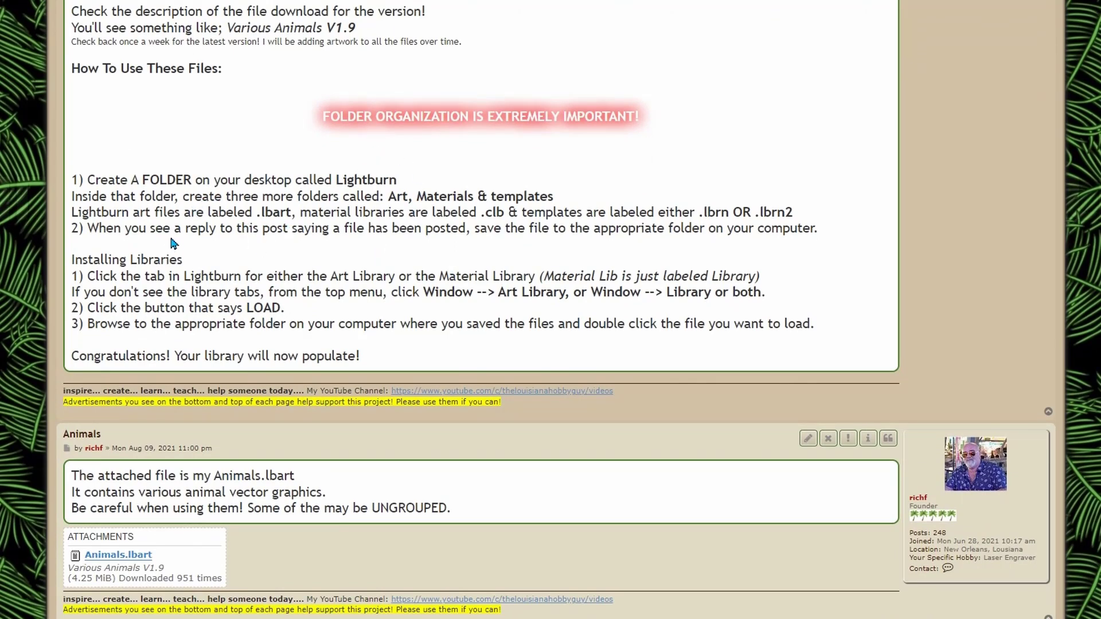
{"action": "scroll", "coordinate": [160, 232], "scroll_direction": "down", "scroll_amount": 1}
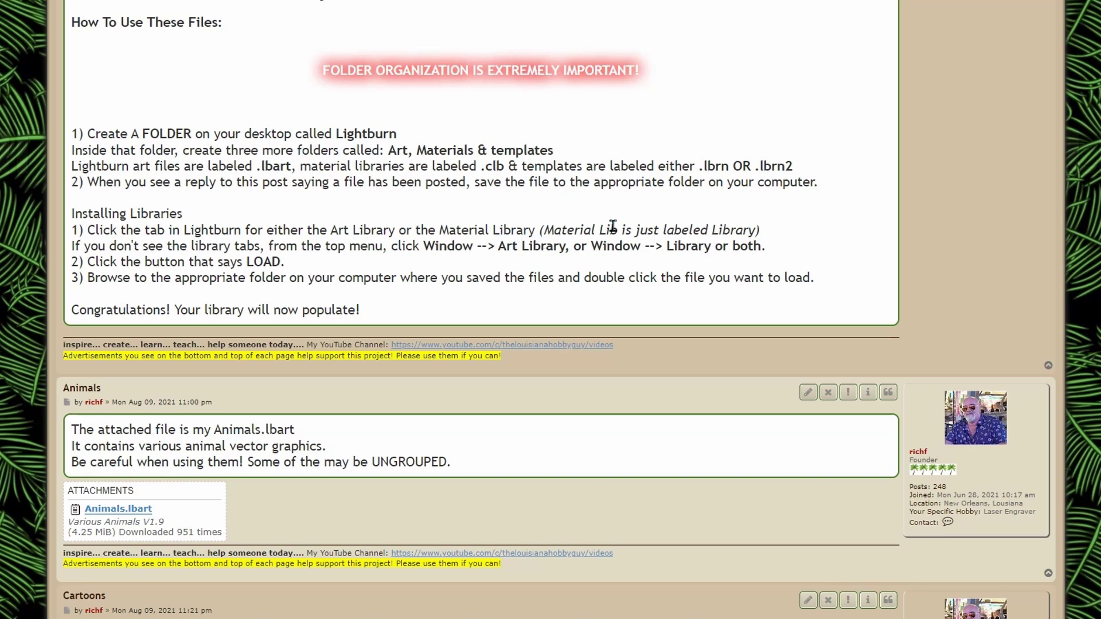
{"action": "scroll", "coordinate": [553, 195], "scroll_direction": "down", "scroll_amount": 1}
{"action": "scroll", "coordinate": [554, 198], "scroll_direction": "down", "scroll_amount": 2}
{"action": "scroll", "coordinate": [571, 152], "scroll_direction": "down", "scroll_amount": 3}
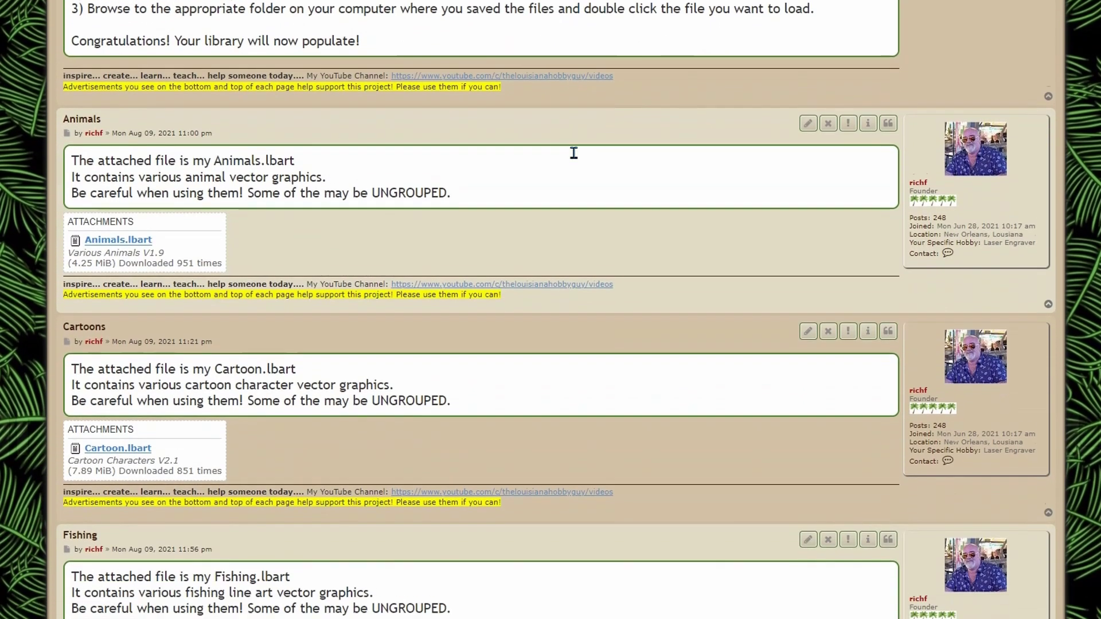
{"action": "scroll", "coordinate": [573, 152], "scroll_direction": "down", "scroll_amount": 6}
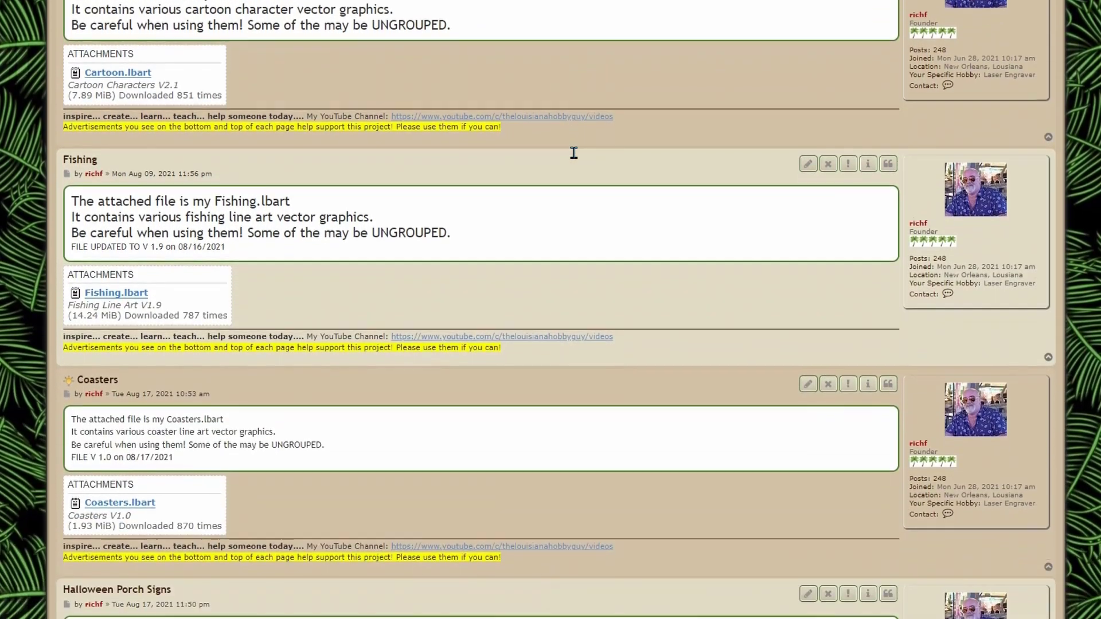
{"action": "scroll", "coordinate": [573, 152], "scroll_direction": "down", "scroll_amount": 8}
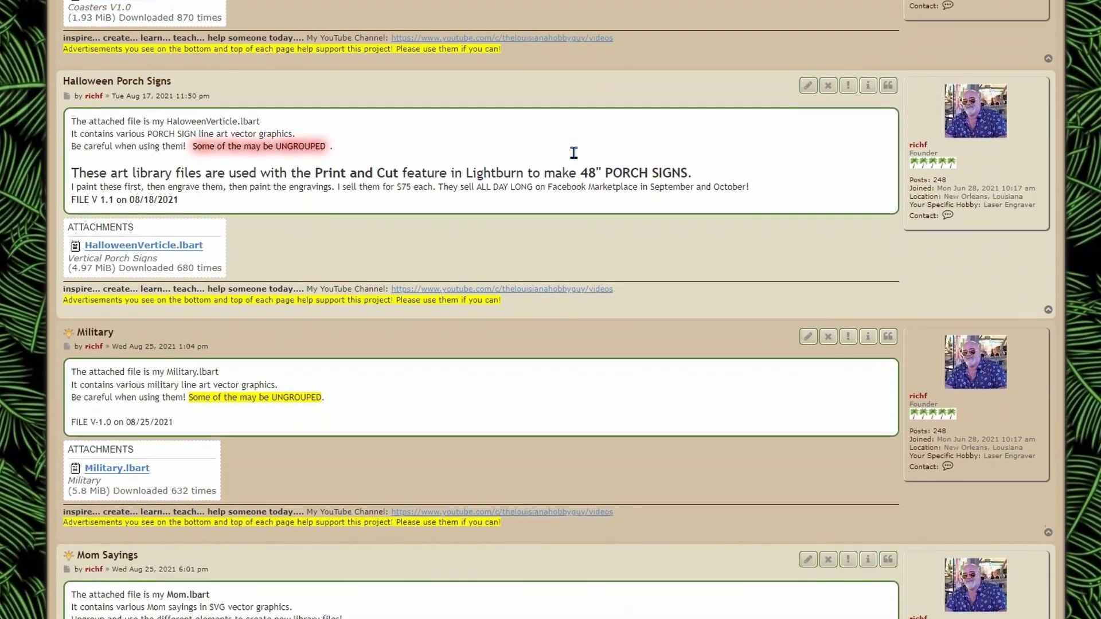
{"action": "scroll", "coordinate": [574, 152], "scroll_direction": "down", "scroll_amount": 3}
{"action": "scroll", "coordinate": [573, 153], "scroll_direction": "up", "scroll_amount": 4}
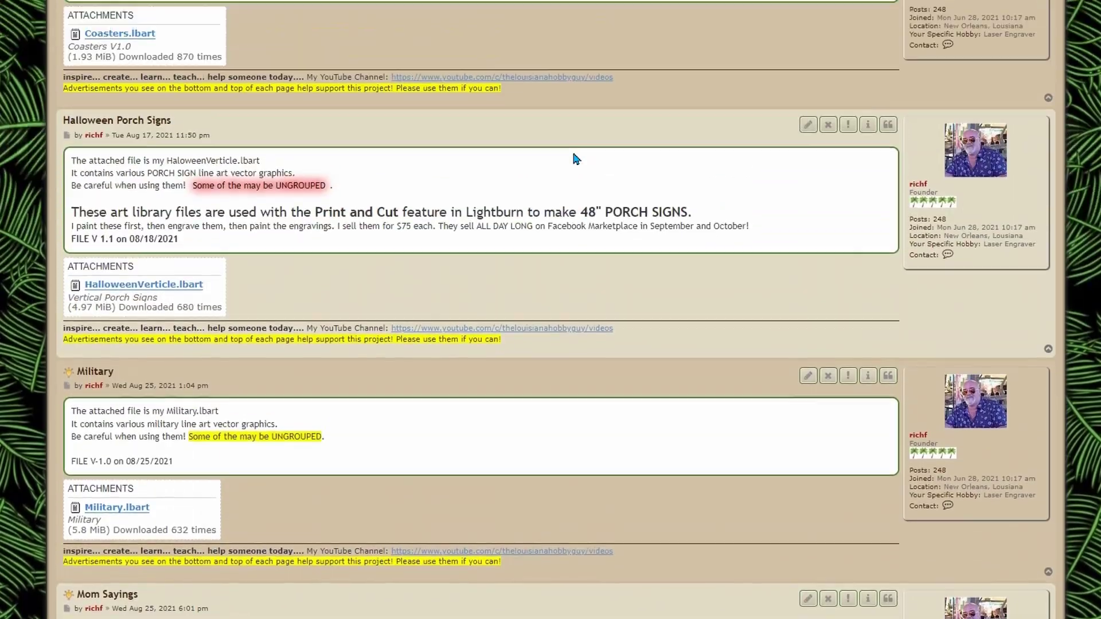
{"action": "scroll", "coordinate": [576, 159], "scroll_direction": "up", "scroll_amount": 7}
{"action": "scroll", "coordinate": [575, 158], "scroll_direction": "down", "scroll_amount": 1}
{"action": "scroll", "coordinate": [575, 158], "scroll_direction": "up", "scroll_amount": 6}
{"action": "scroll", "coordinate": [187, 170], "scroll_direction": "up", "scroll_amount": 1}
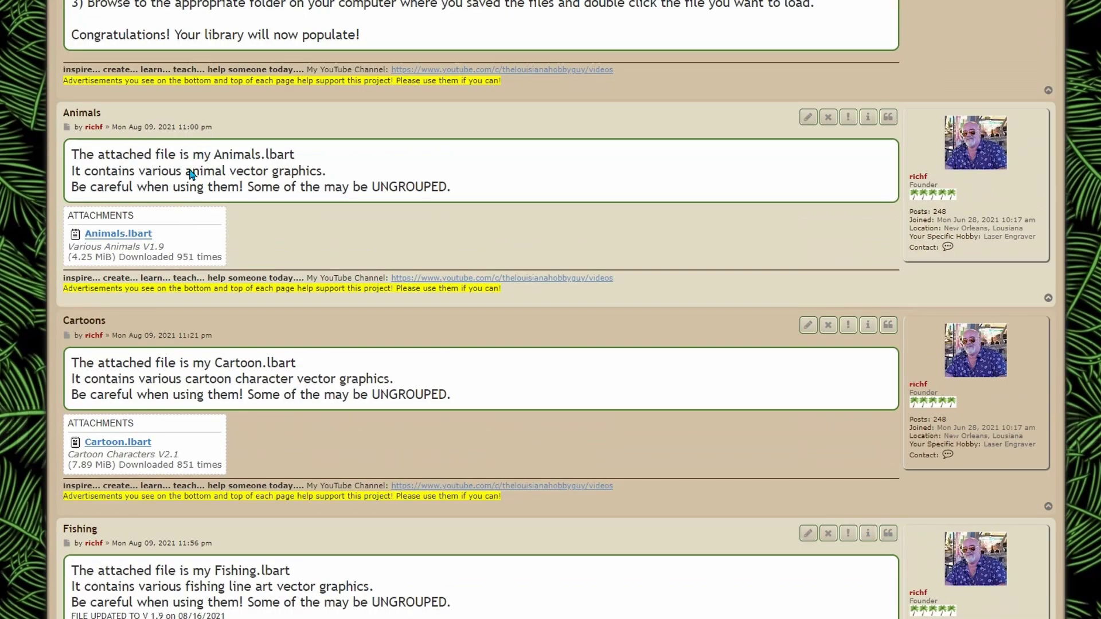
{"action": "left_click", "coordinate": [129, 235]}
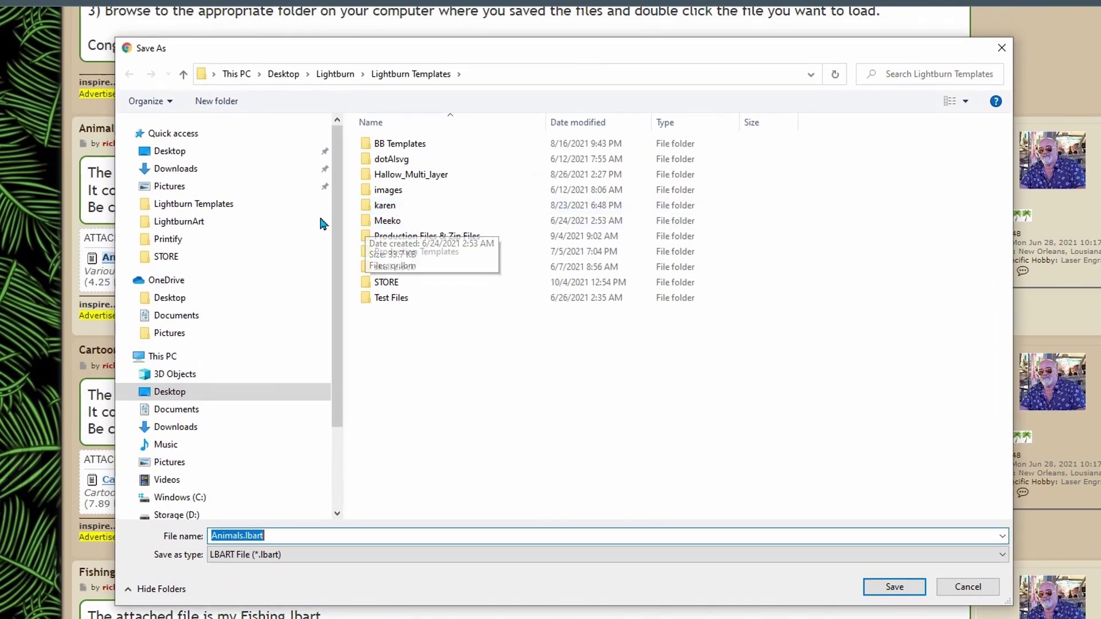
Save Animals.lbart to Desktop\Lightburn\LightburnArt, overwriting the existing copy.
{"action": "left_click", "coordinate": [167, 153]}
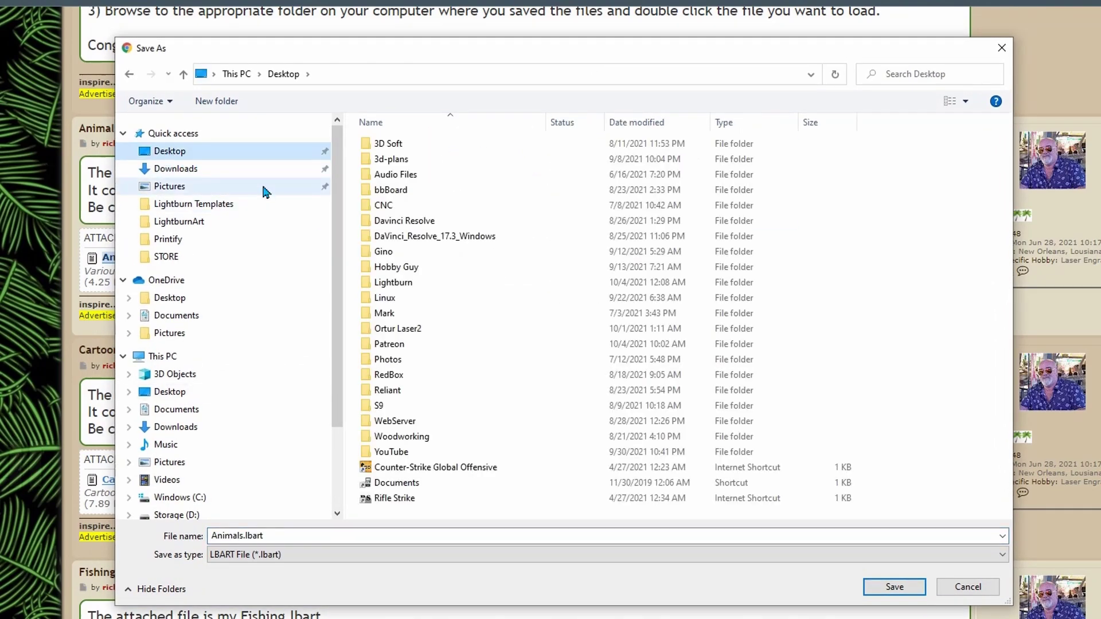
{"action": "double_click", "coordinate": [430, 287]}
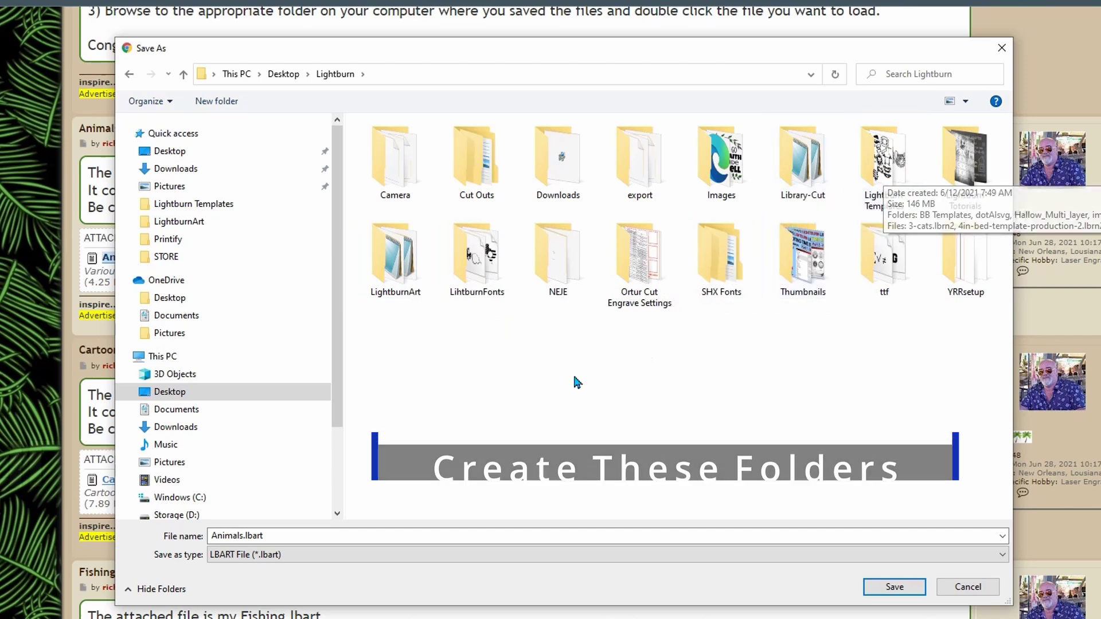
{"action": "double_click", "coordinate": [396, 275]}
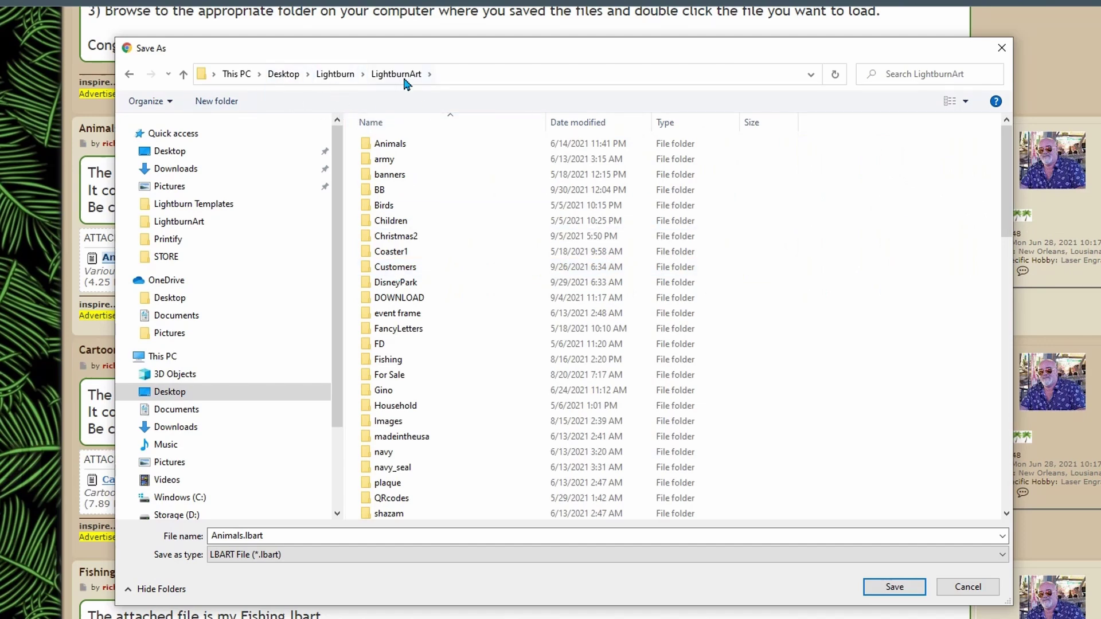
{"action": "scroll", "coordinate": [580, 288], "scroll_direction": "down", "scroll_amount": 4}
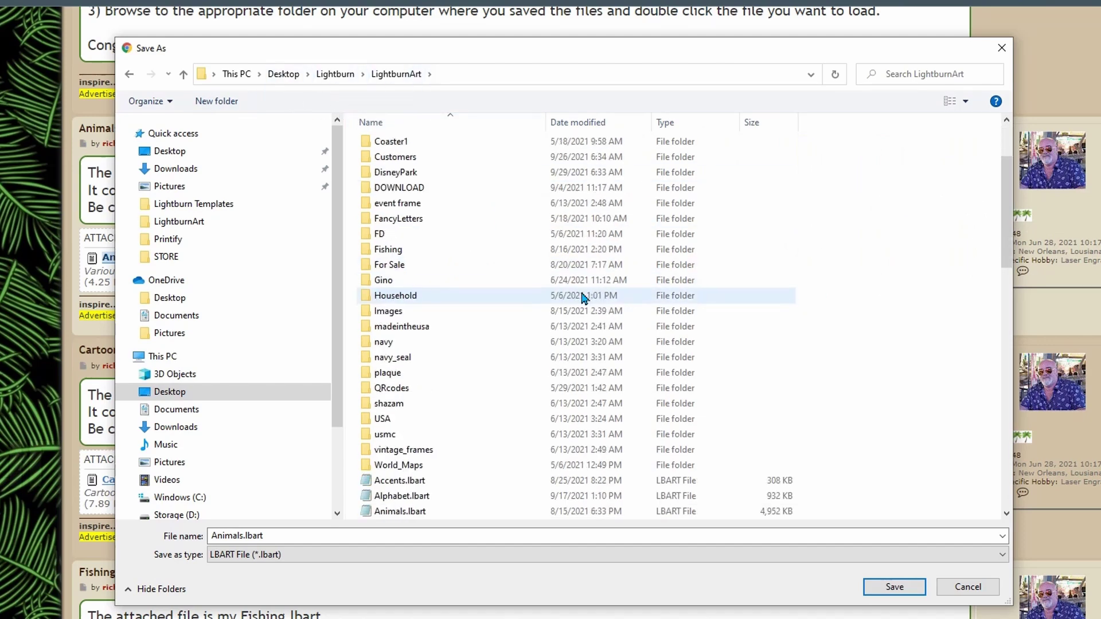
{"action": "left_click", "coordinate": [894, 587]}
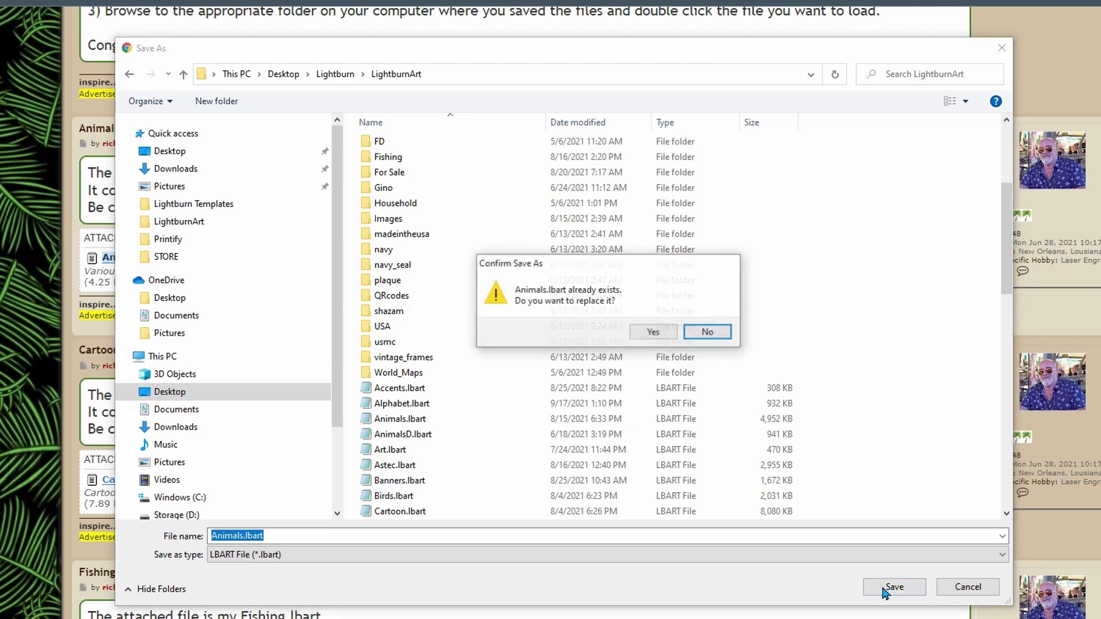
{"action": "key", "text": "y"}
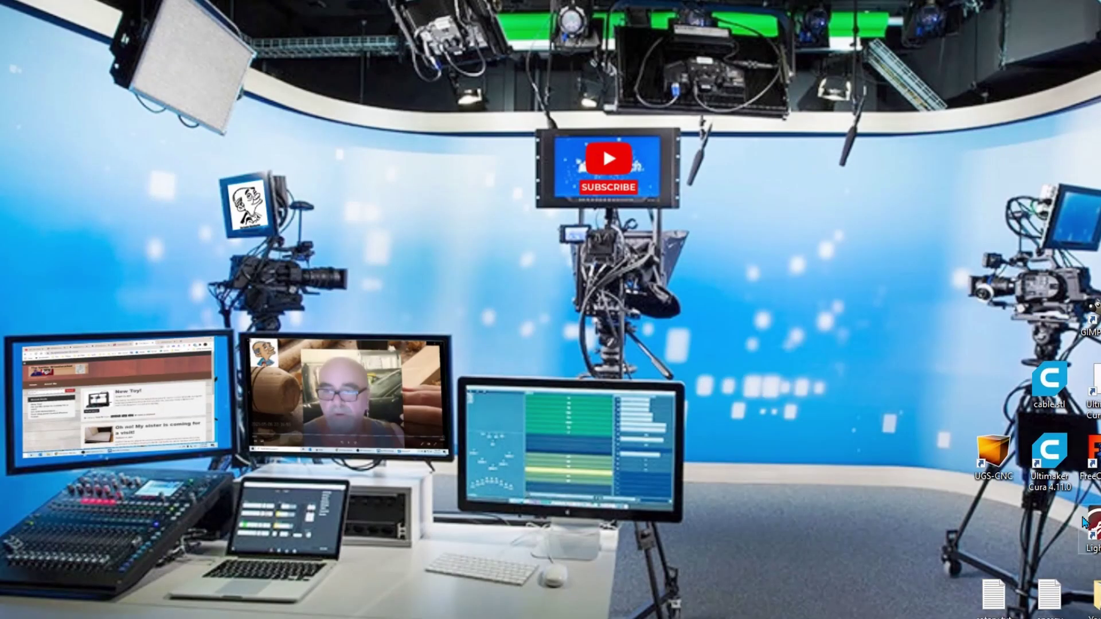
Launch LightBurn on an untitled project and confirm the Art Library panel is checked under Window.
{"action": "double_click", "coordinate": [1027, 502]}
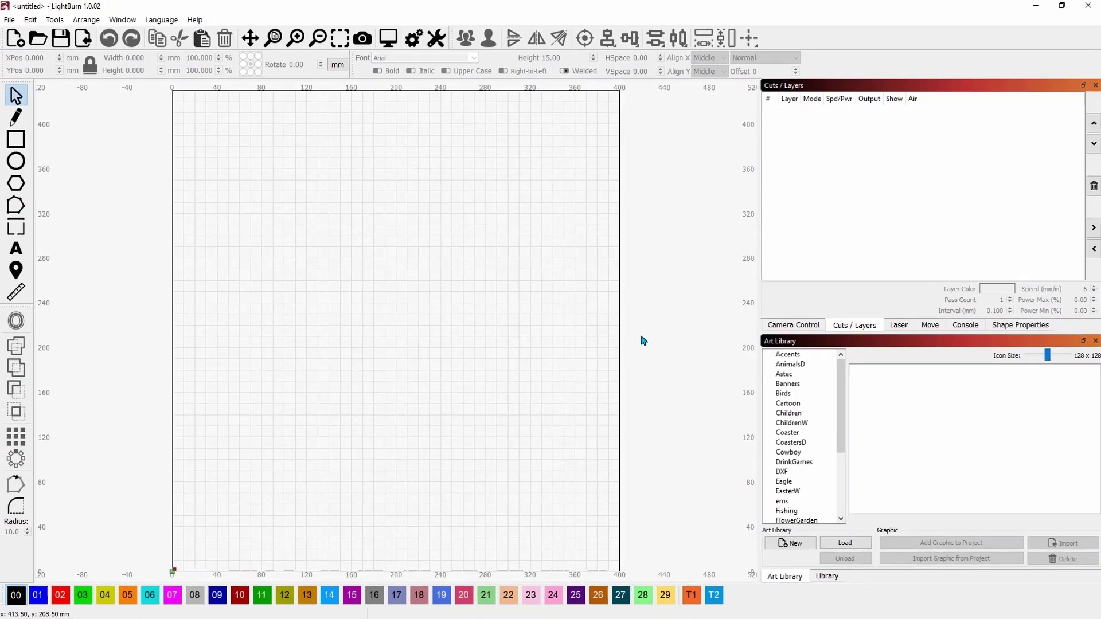
{"action": "right_click", "coordinate": [821, 90]}
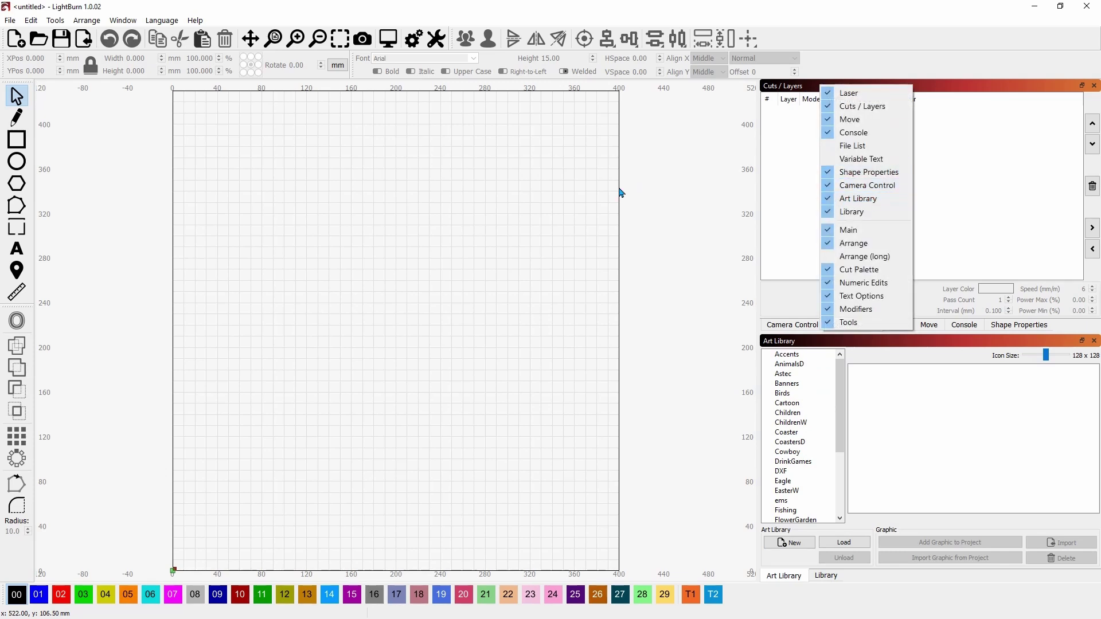
{"action": "left_click", "coordinate": [120, 21]}
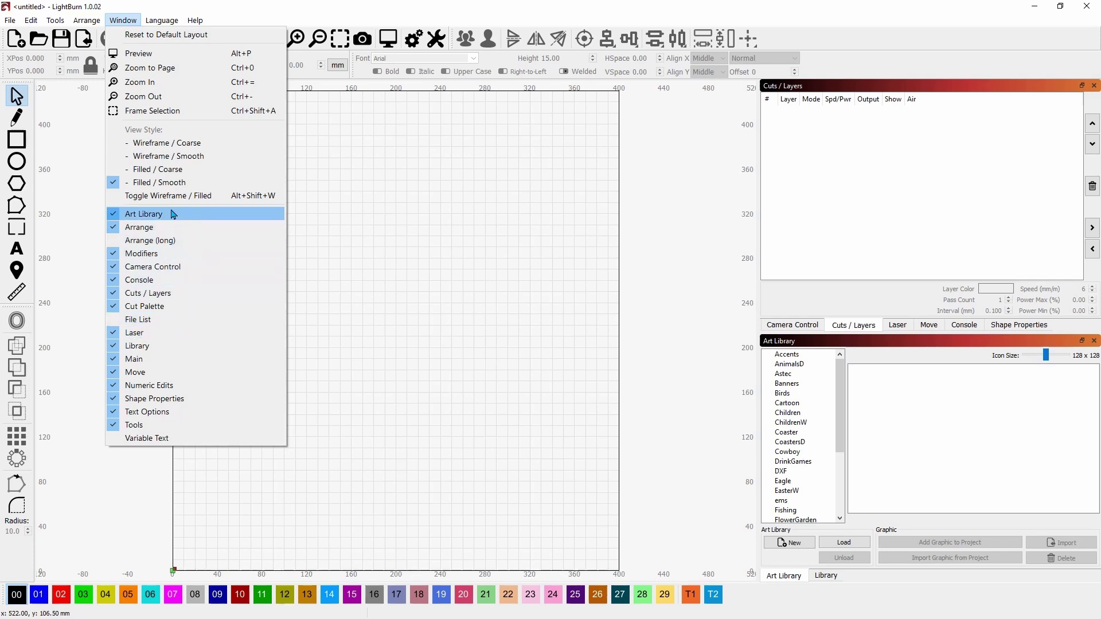
{"action": "left_click", "coordinate": [441, 241]}
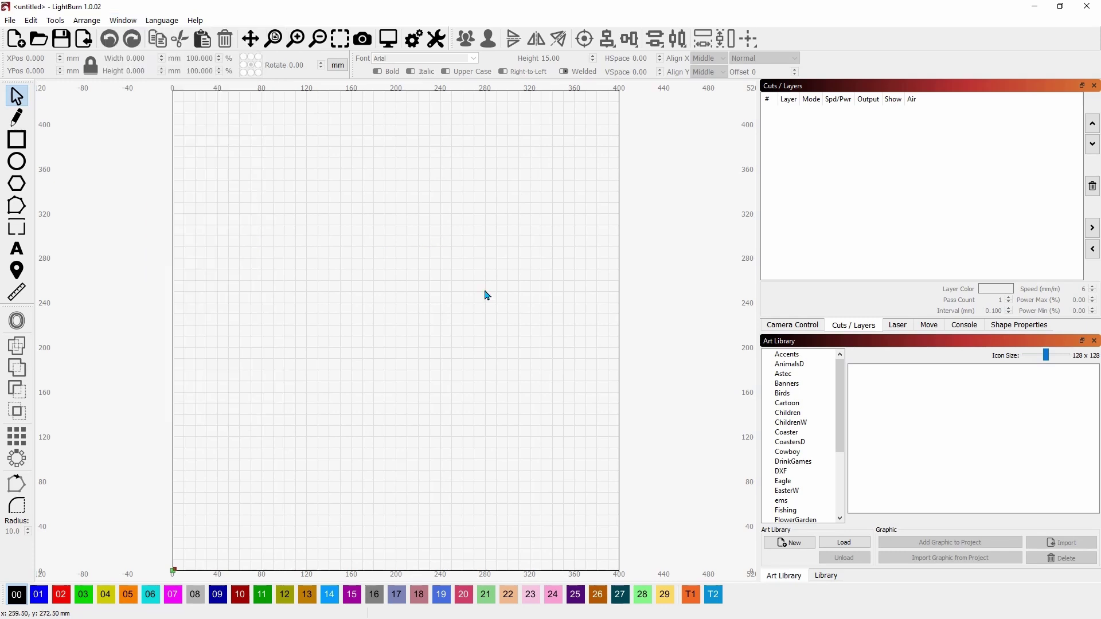
Load Animals.lbart from Lightburn\LightburnArt to preview its cat graphics, then unload it.
{"action": "left_click", "coordinate": [841, 546]}
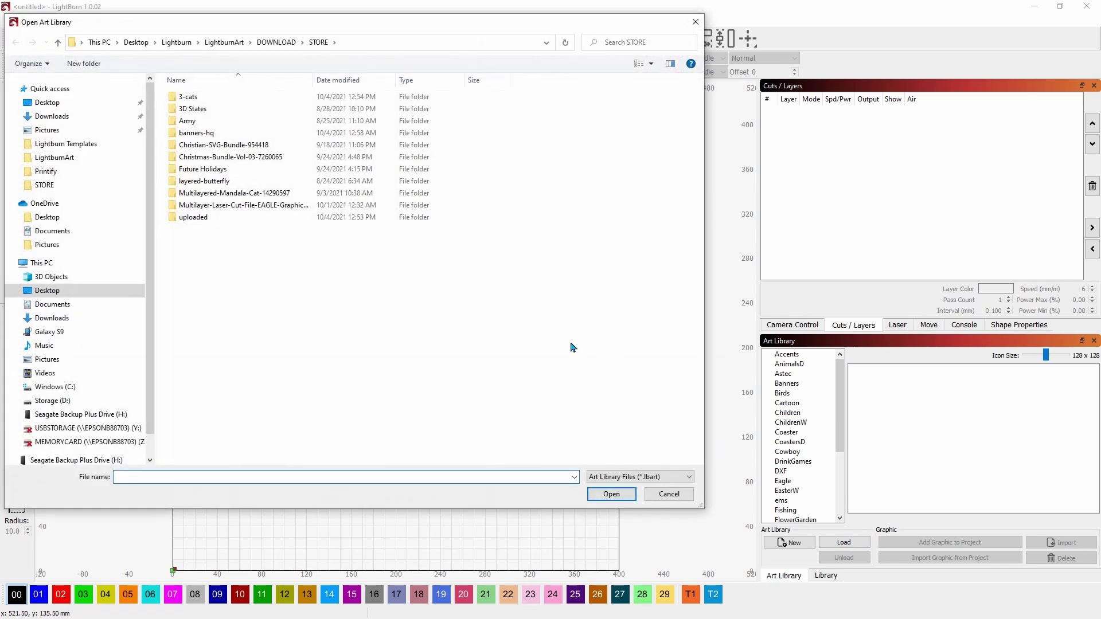
{"action": "left_click", "coordinate": [176, 42]}
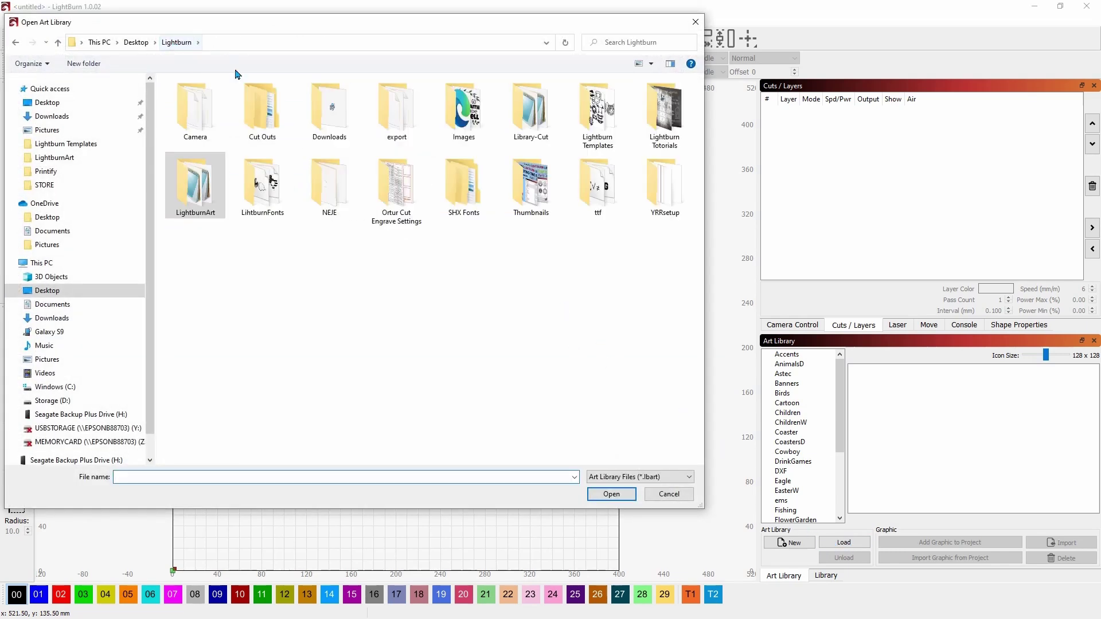
{"action": "double_click", "coordinate": [201, 193]}
{"action": "scroll", "coordinate": [302, 337], "scroll_direction": "down", "scroll_amount": 3}
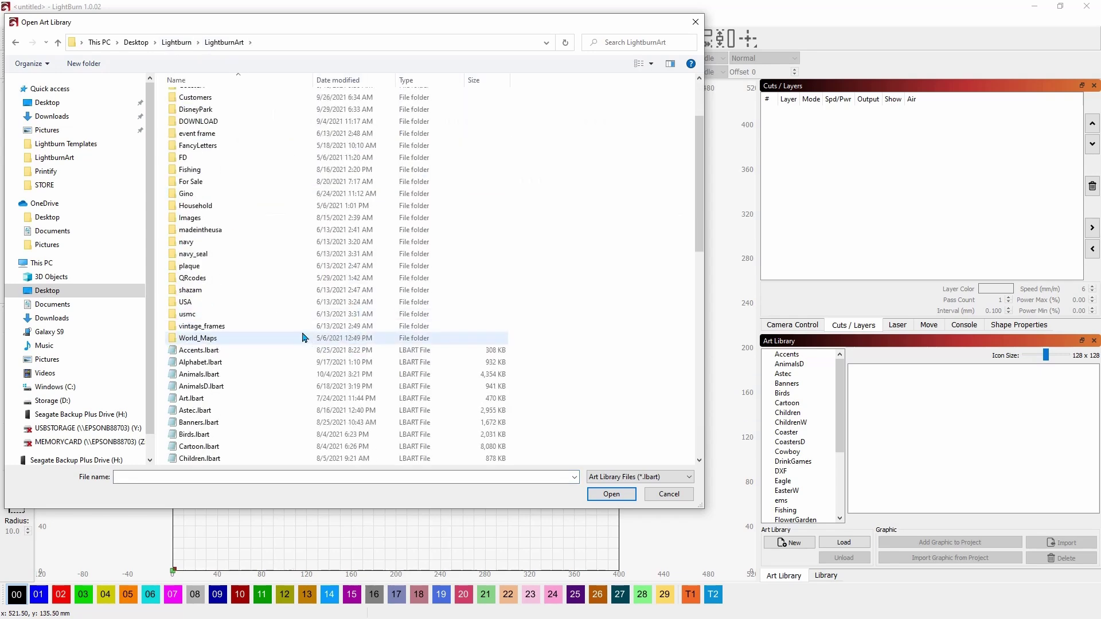
{"action": "double_click", "coordinate": [225, 375]}
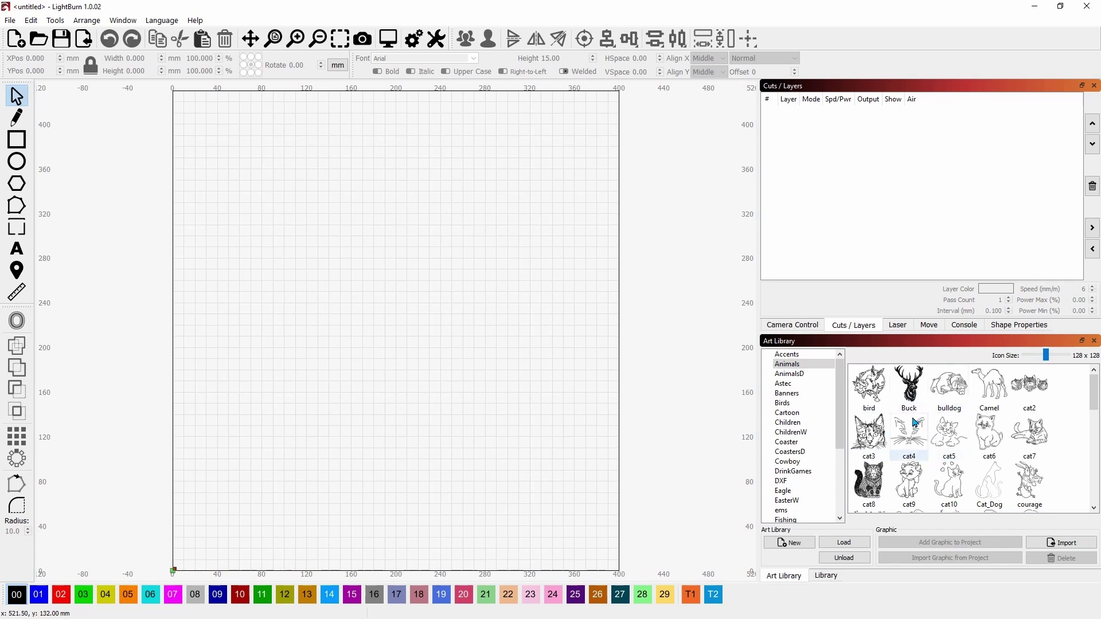
{"action": "left_click", "coordinate": [844, 559]}
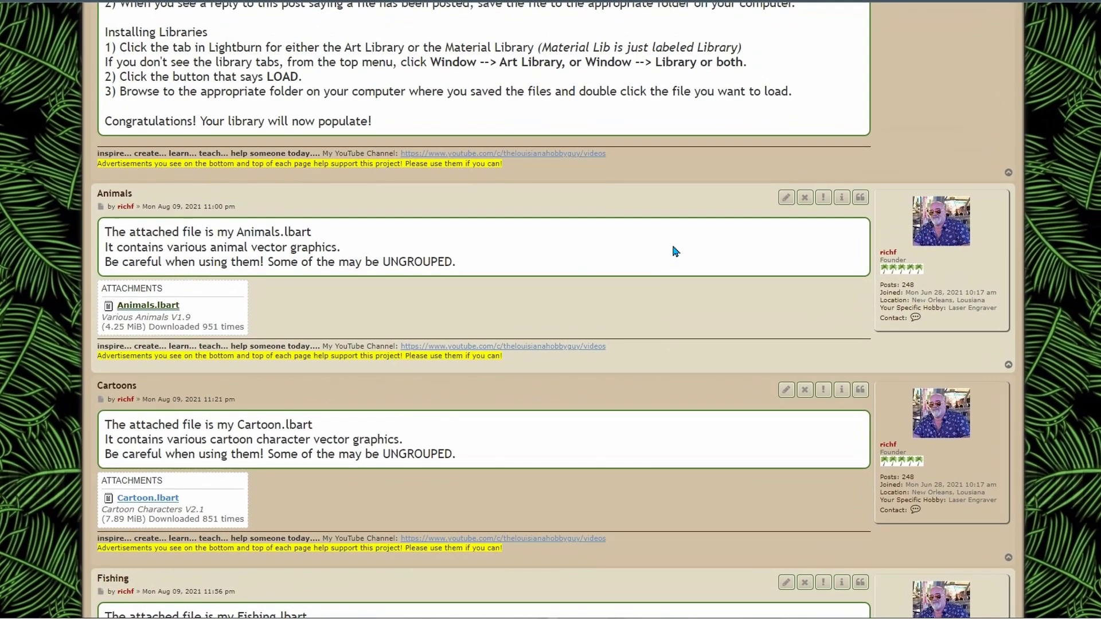
Return to the topic list and open Lightburn Cut & Engrave Settings (Diode Laser), down to its .clb attachments.
{"action": "key", "text": "alt+Left"}
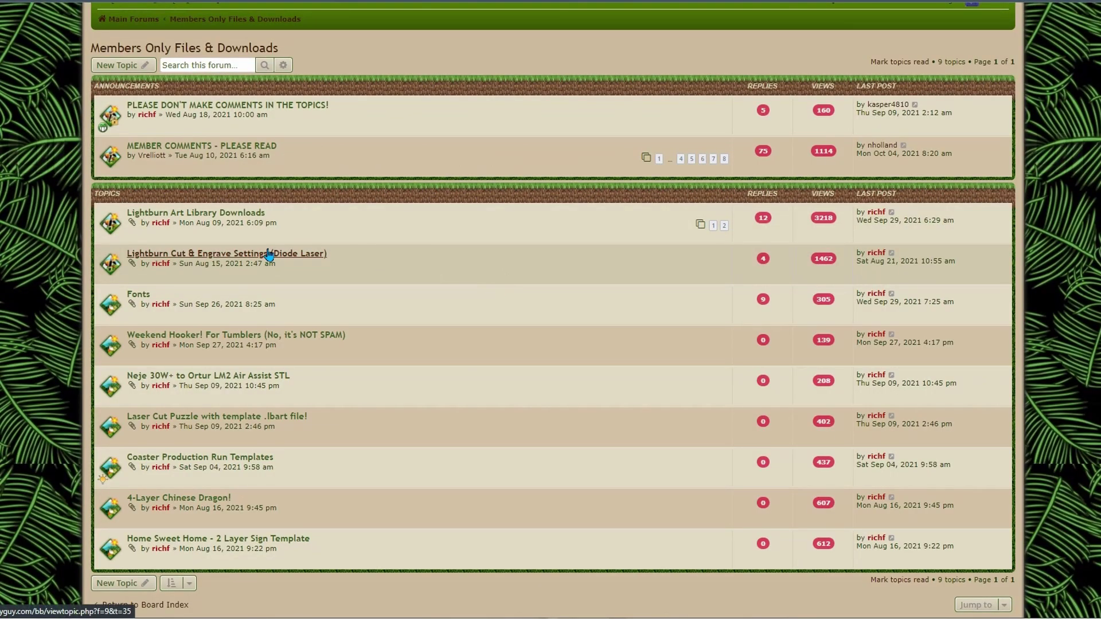
{"action": "left_click", "coordinate": [316, 255]}
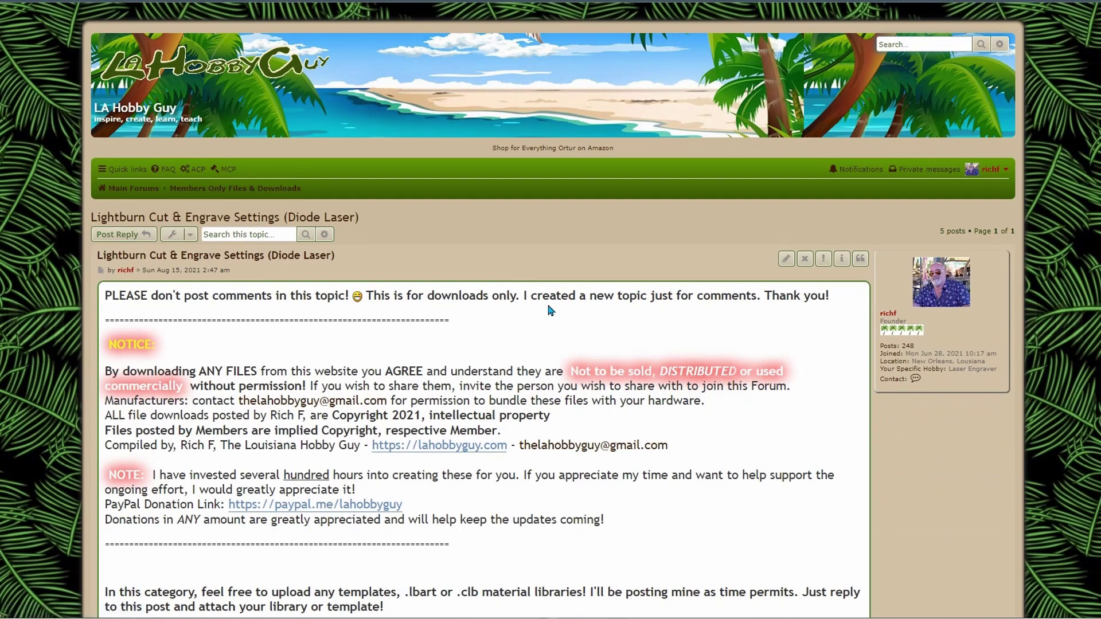
{"action": "scroll", "coordinate": [549, 307], "scroll_direction": "down", "scroll_amount": 9}
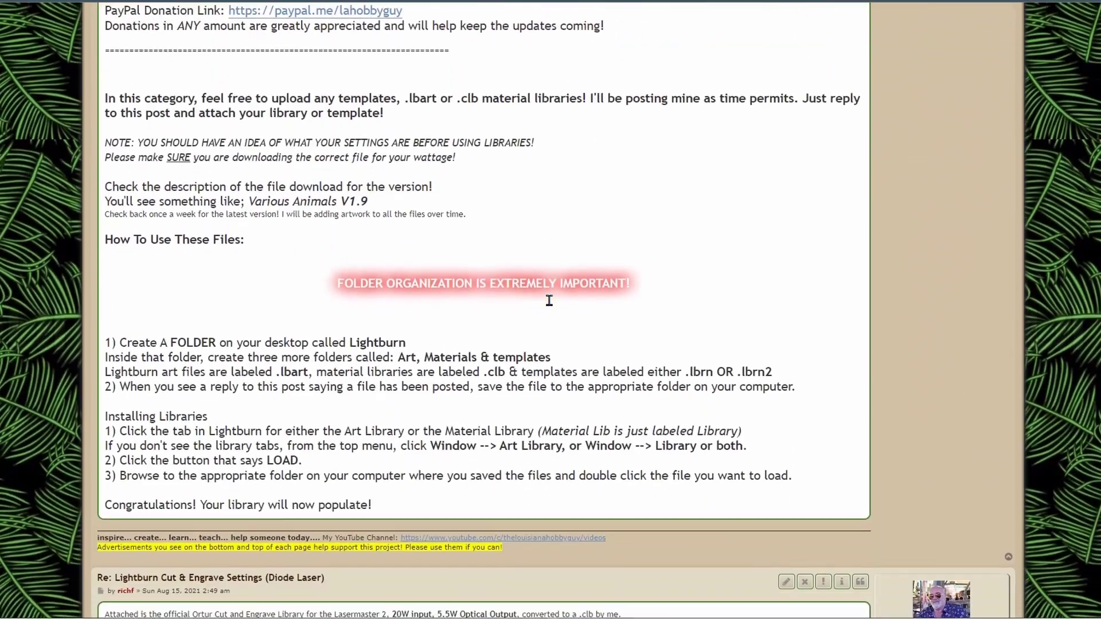
{"action": "scroll", "coordinate": [548, 300], "scroll_direction": "down", "scroll_amount": 8}
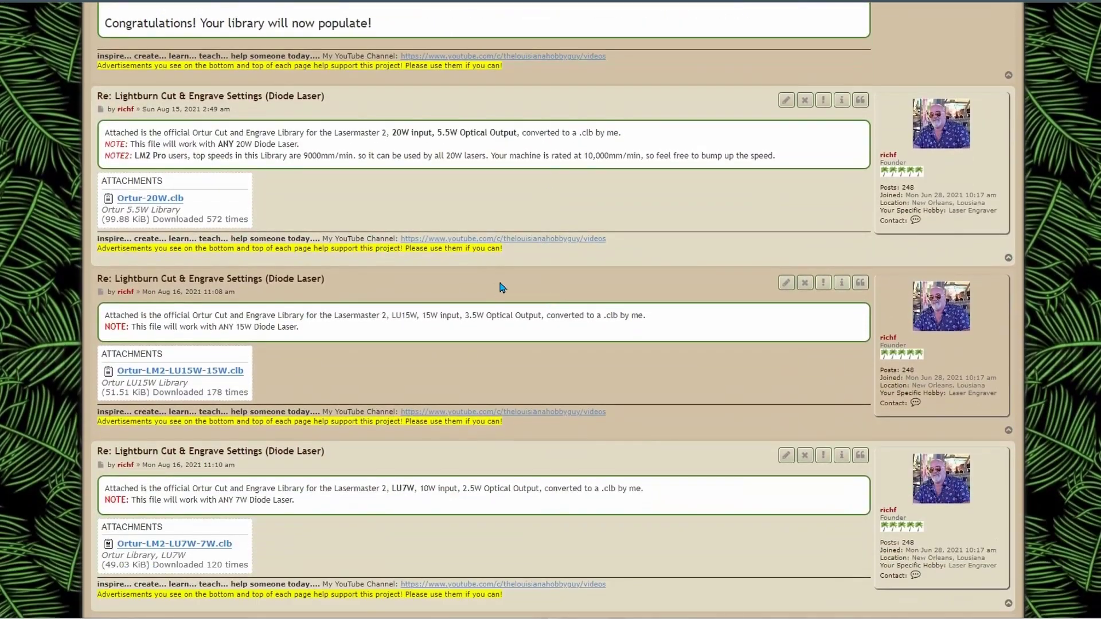
{"action": "scroll", "coordinate": [567, 263], "scroll_direction": "down", "scroll_amount": 1}
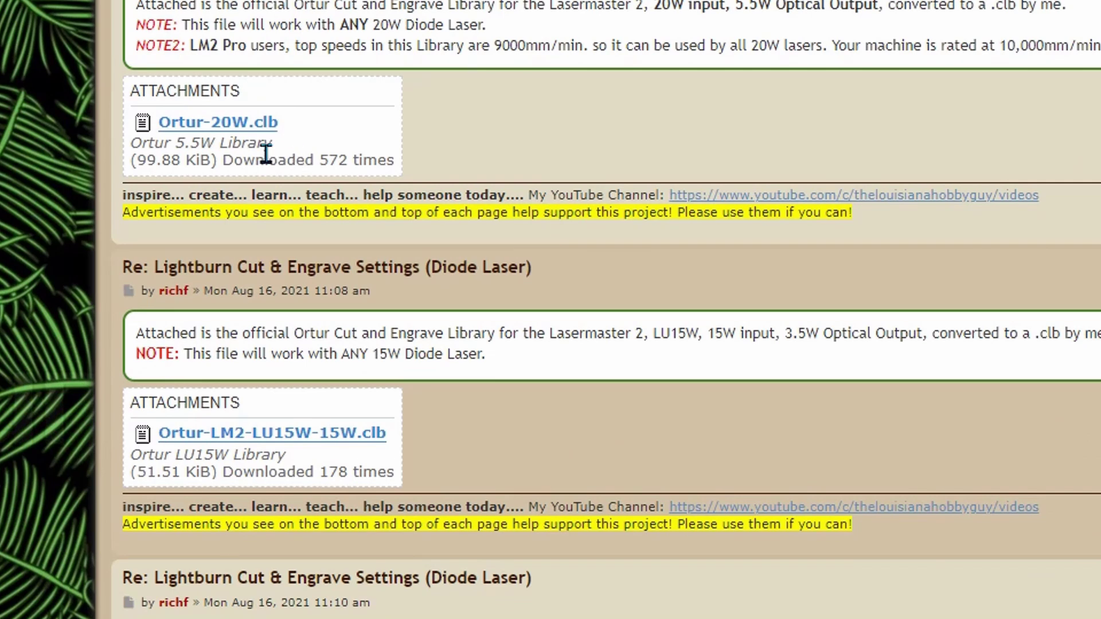
Highlight the Ortur 5.5W library description and point out the LU15W library download.
{"action": "left_click_drag", "start_coordinate": [130, 143], "coordinate": [279, 154]}
{"action": "left_click_drag", "start_coordinate": [176, 144], "coordinate": [411, 151]}
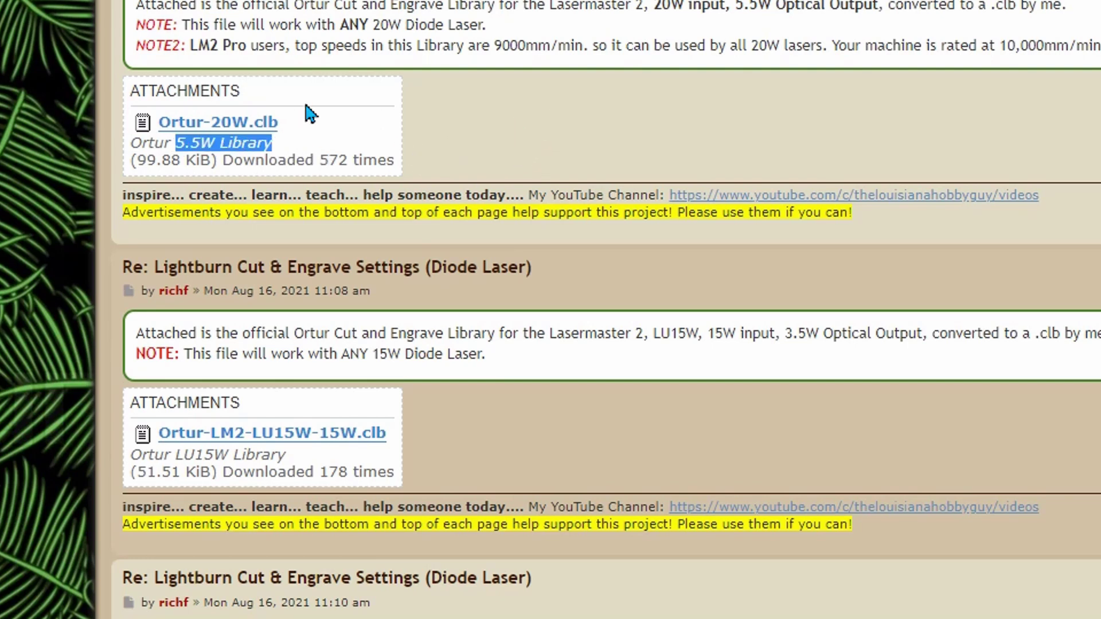
{"action": "scroll", "coordinate": [643, 131], "scroll_direction": "down", "scroll_amount": 1}
{"action": "scroll", "coordinate": [643, 132], "scroll_direction": "down", "scroll_amount": 2}
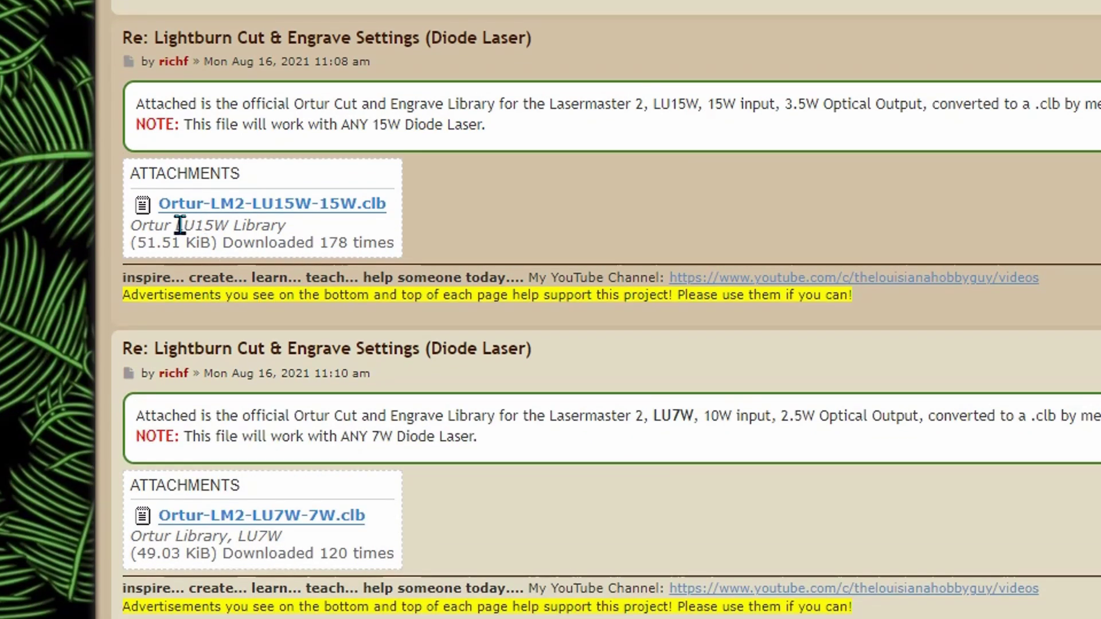
{"action": "double_click", "coordinate": [180, 224]}
{"action": "left_click", "coordinate": [297, 211]}
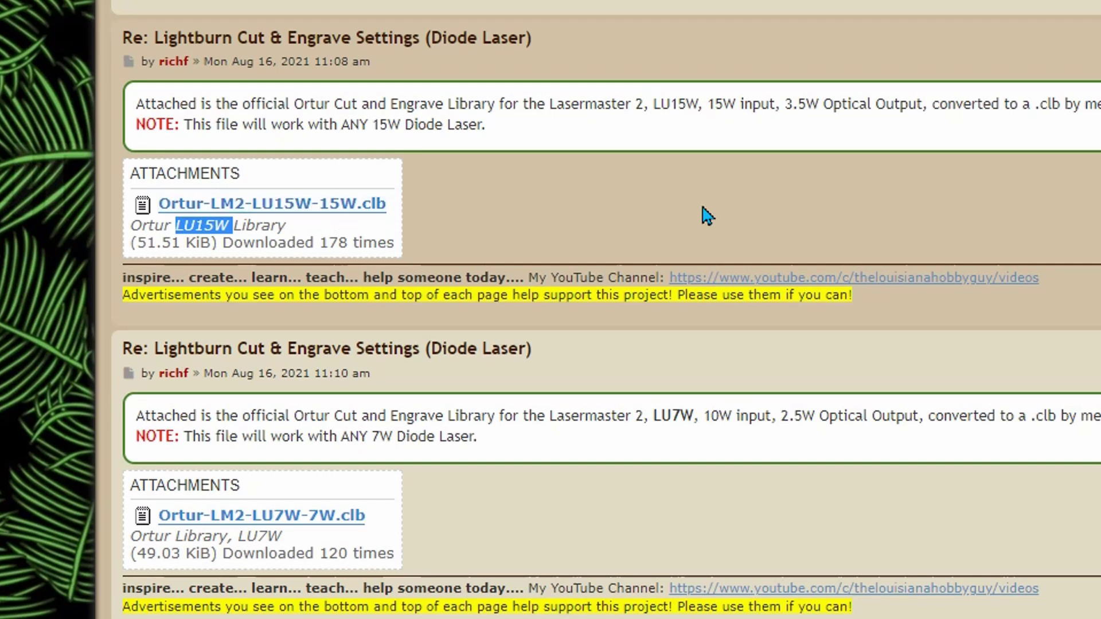
Point out the Ortur-LM2-LU7W-7W.clb download and continue down to the official Neje libraries post.
{"action": "scroll", "coordinate": [707, 216], "scroll_direction": "down", "scroll_amount": 1}
{"action": "left_click", "coordinate": [349, 443]}
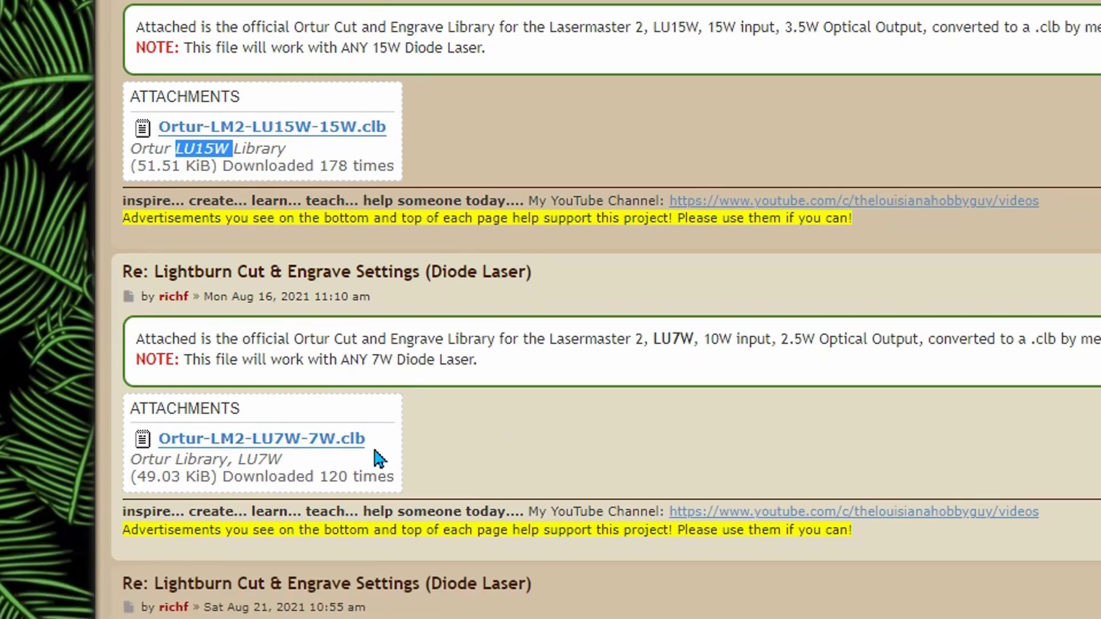
{"action": "left_click", "coordinate": [341, 448]}
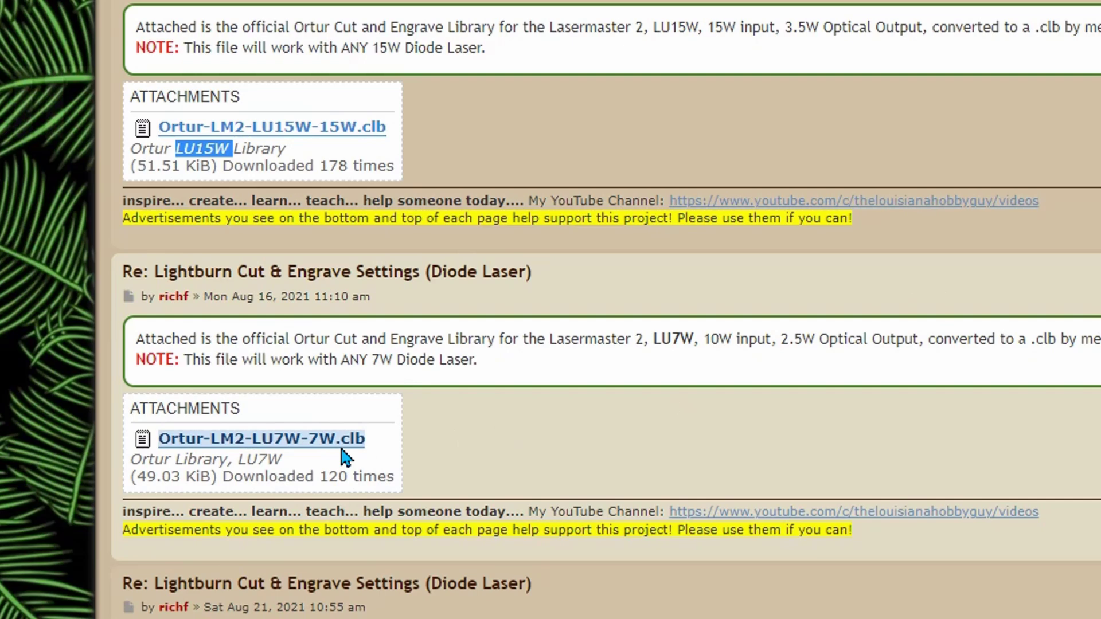
{"action": "scroll", "coordinate": [633, 407], "scroll_direction": "down", "scroll_amount": 5}
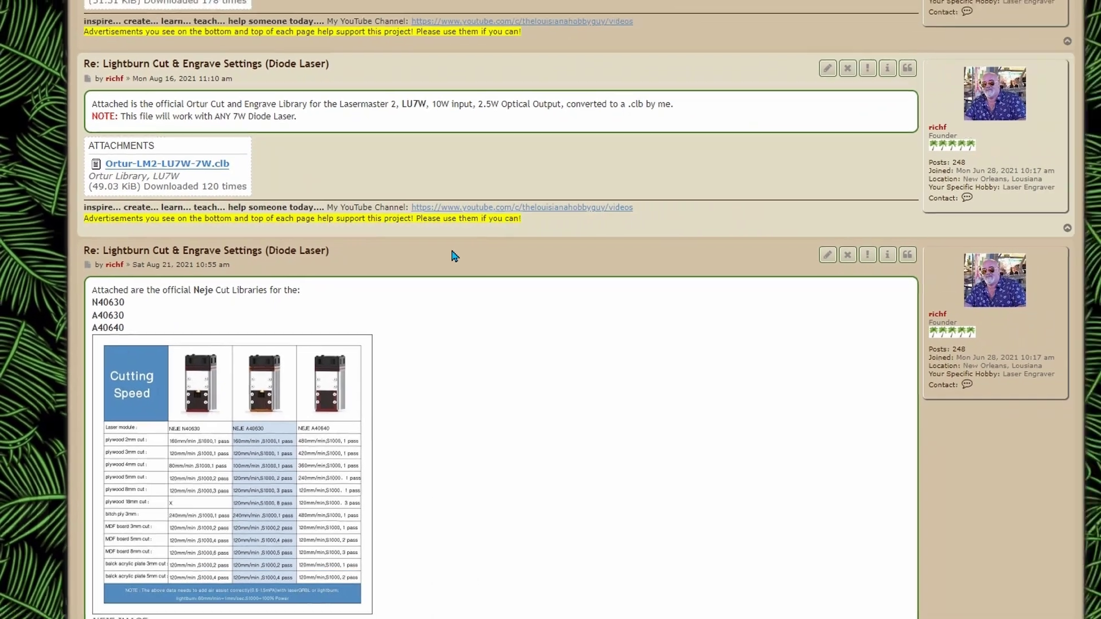
{"action": "scroll", "coordinate": [457, 258], "scroll_direction": "down", "scroll_amount": 3}
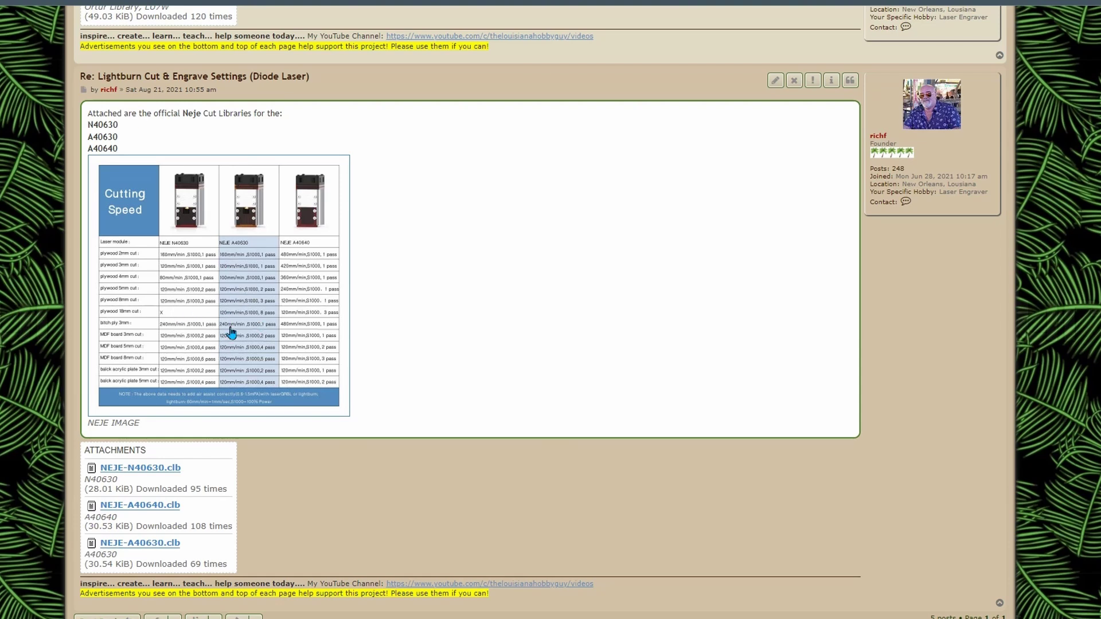
{"action": "scroll", "coordinate": [504, 287], "scroll_direction": "down", "scroll_amount": 1}
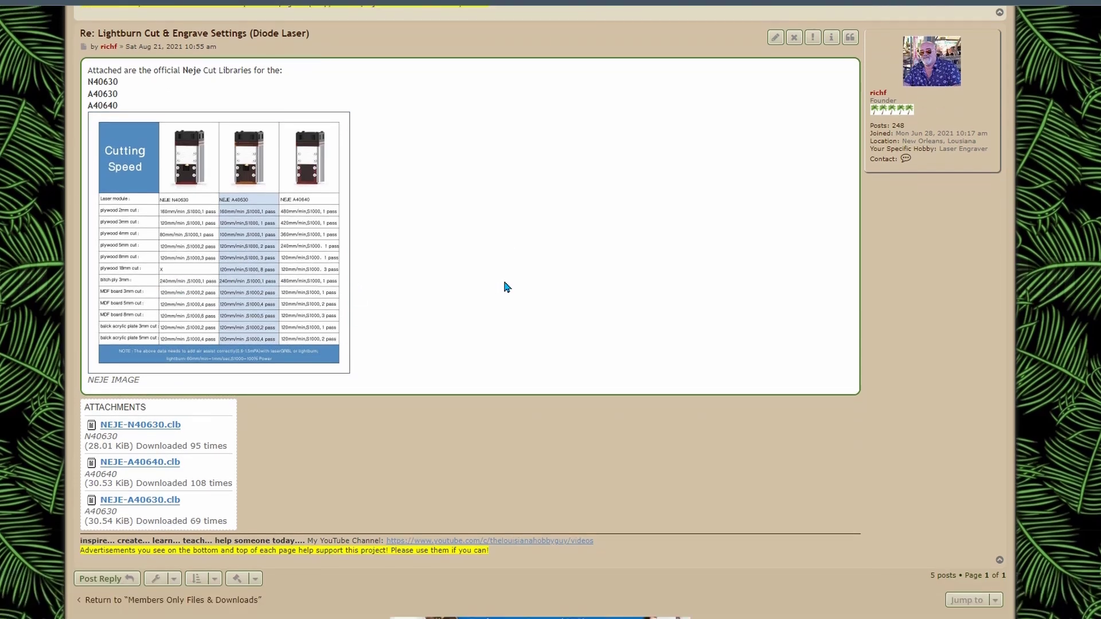
{"action": "scroll", "coordinate": [487, 289], "scroll_direction": "down", "scroll_amount": 2}
{"action": "scroll", "coordinate": [486, 268], "scroll_direction": "down", "scroll_amount": 1}
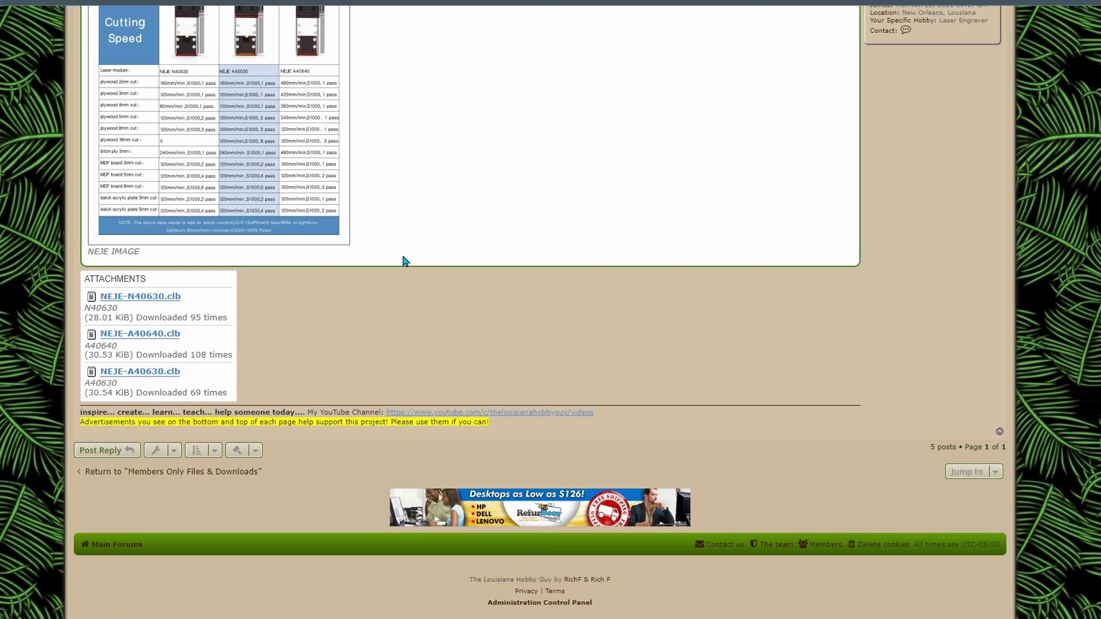
{"action": "scroll", "coordinate": [405, 261], "scroll_direction": "up", "scroll_amount": 5}
{"action": "scroll", "coordinate": [403, 259], "scroll_direction": "down", "scroll_amount": 2}
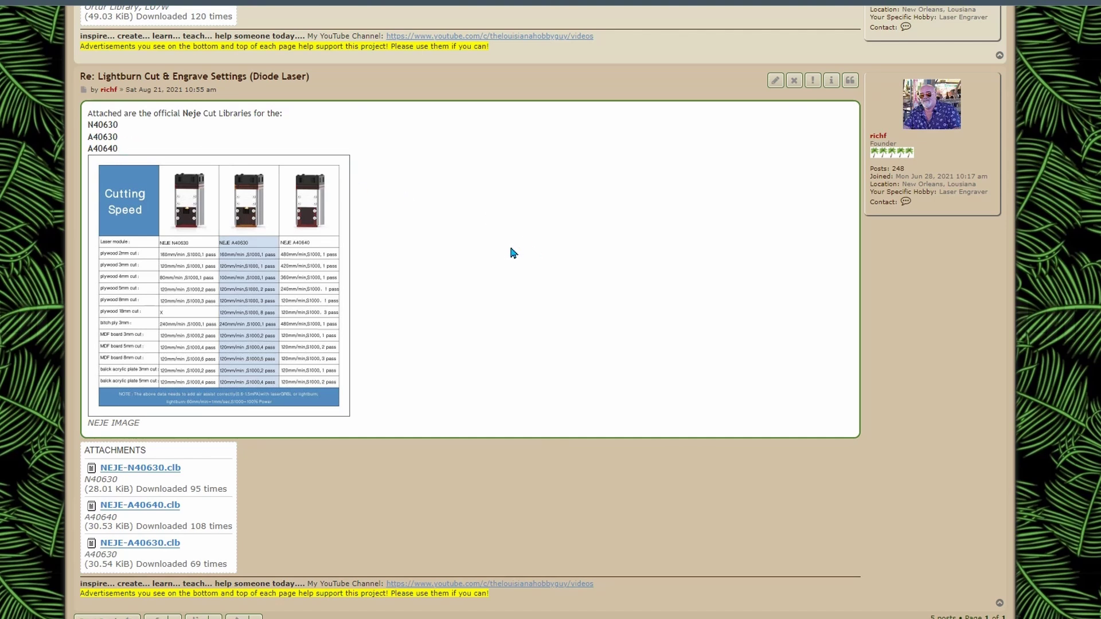
{"action": "scroll", "coordinate": [472, 273], "scroll_direction": "down", "scroll_amount": 2}
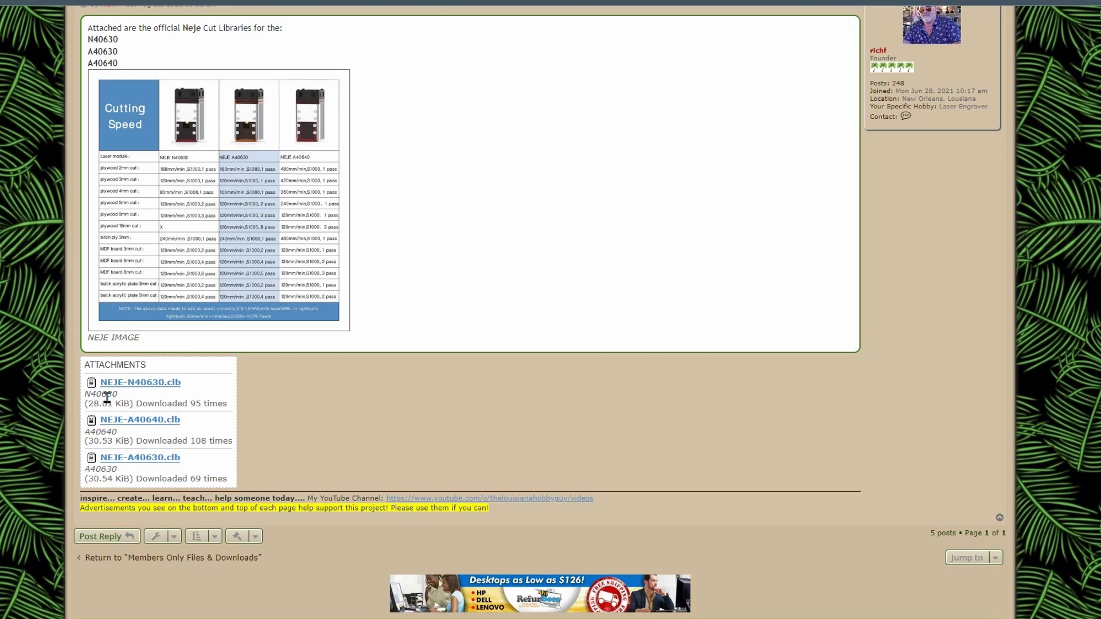
Download NEJE-N40630.clb and save it over the older copy in Lightburn\Library-Cut.
{"action": "left_click", "coordinate": [160, 384]}
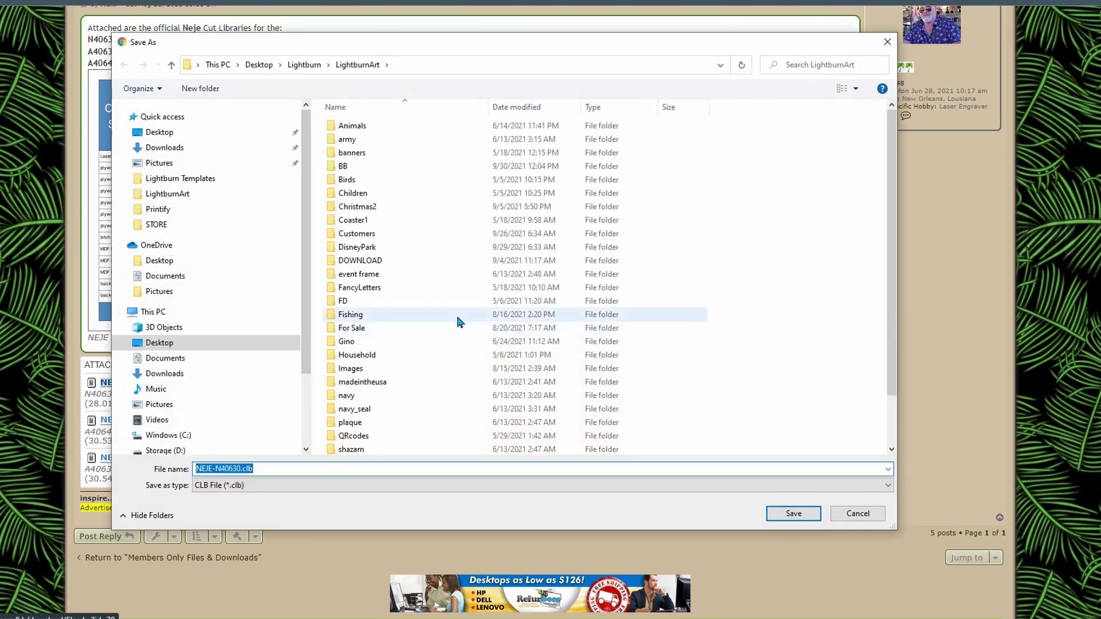
{"action": "left_click", "coordinate": [299, 65]}
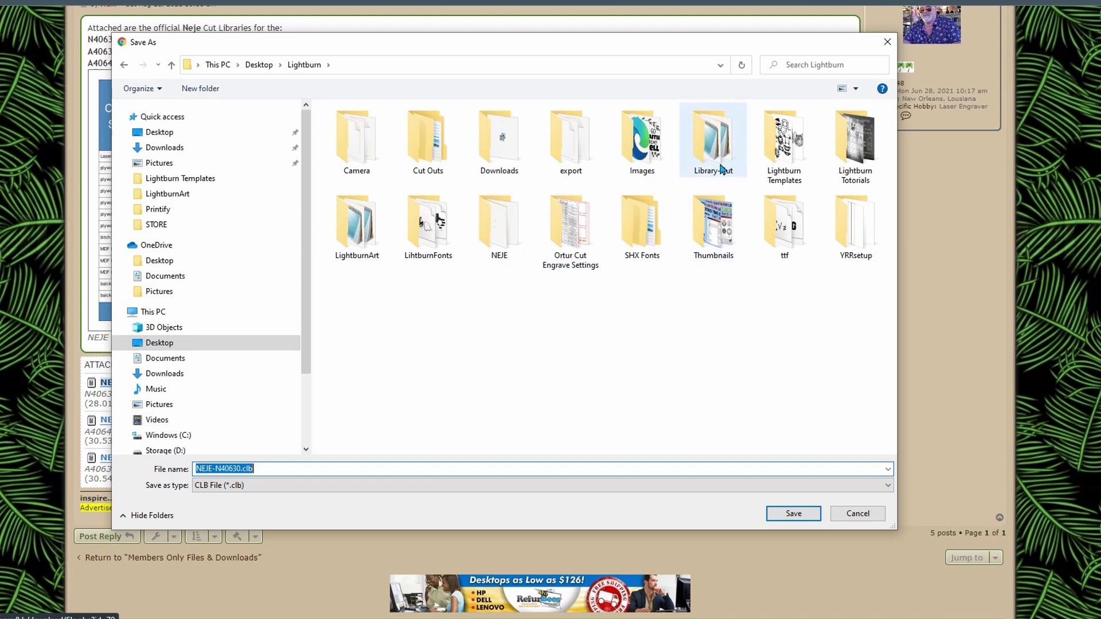
{"action": "double_click", "coordinate": [717, 143]}
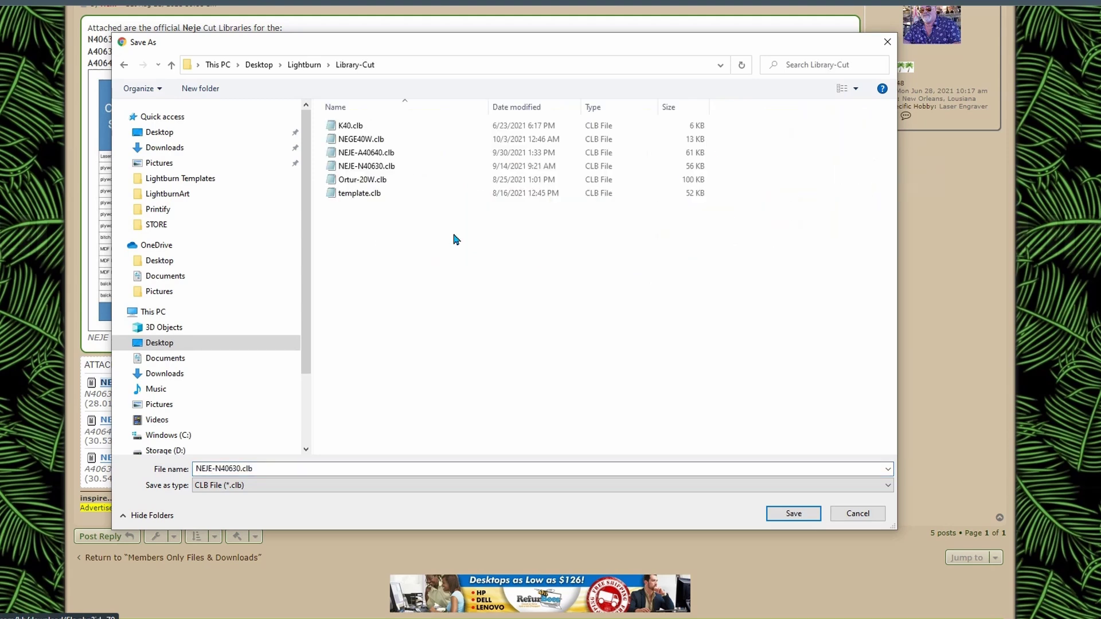
{"action": "left_click", "coordinate": [794, 513]}
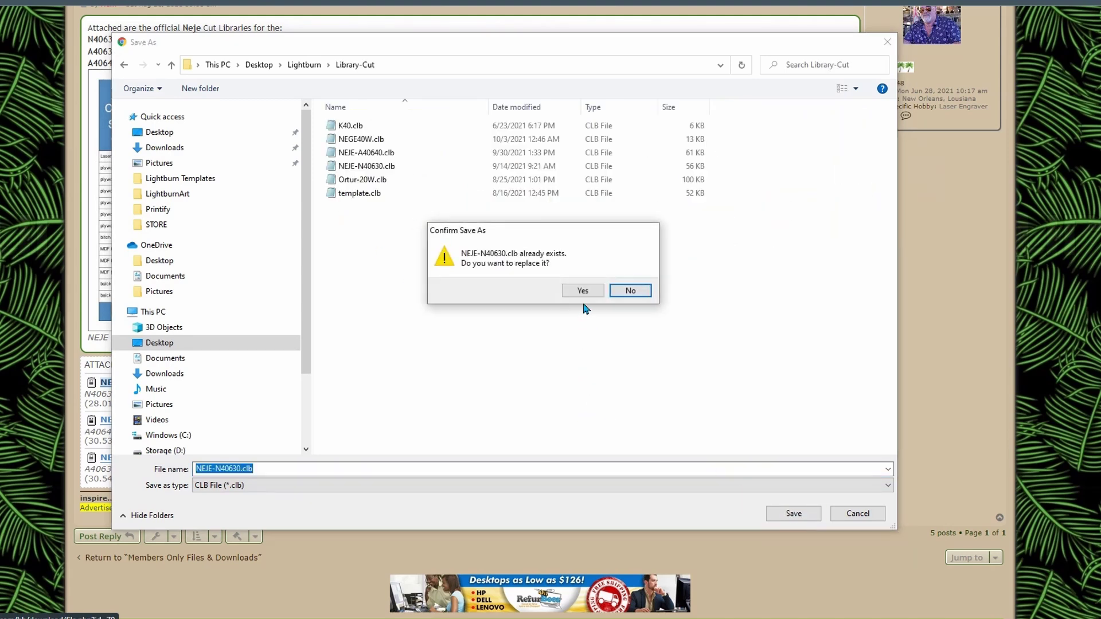
{"action": "left_click", "coordinate": [581, 291]}
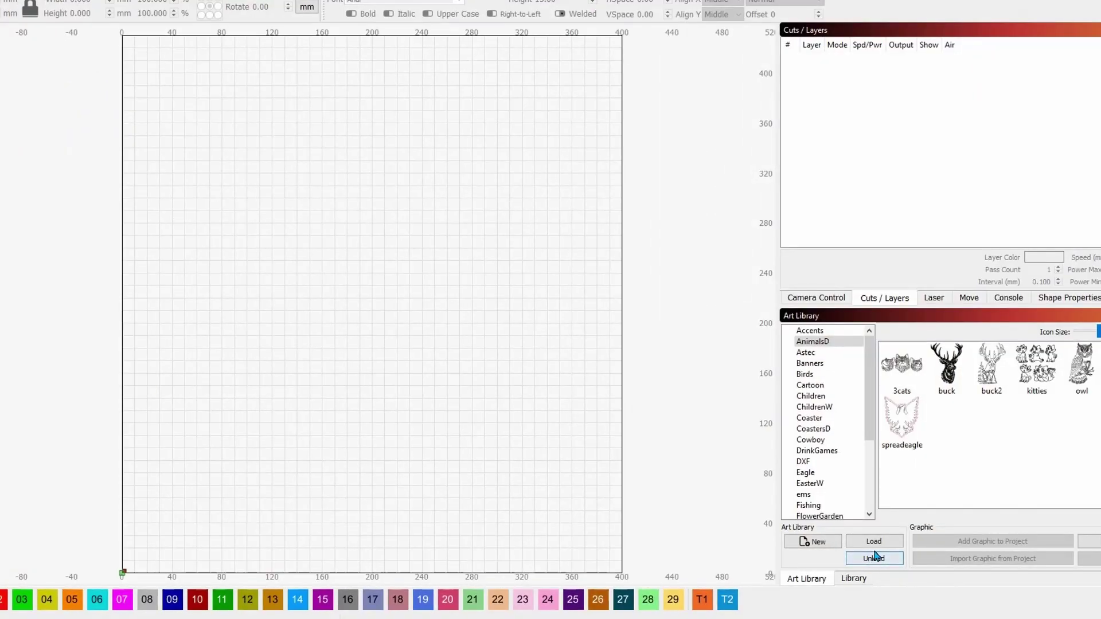
Show the cut Library materials, browse for a cut library without loading one, and minimize LightBurn.
{"action": "left_click", "coordinate": [852, 579]}
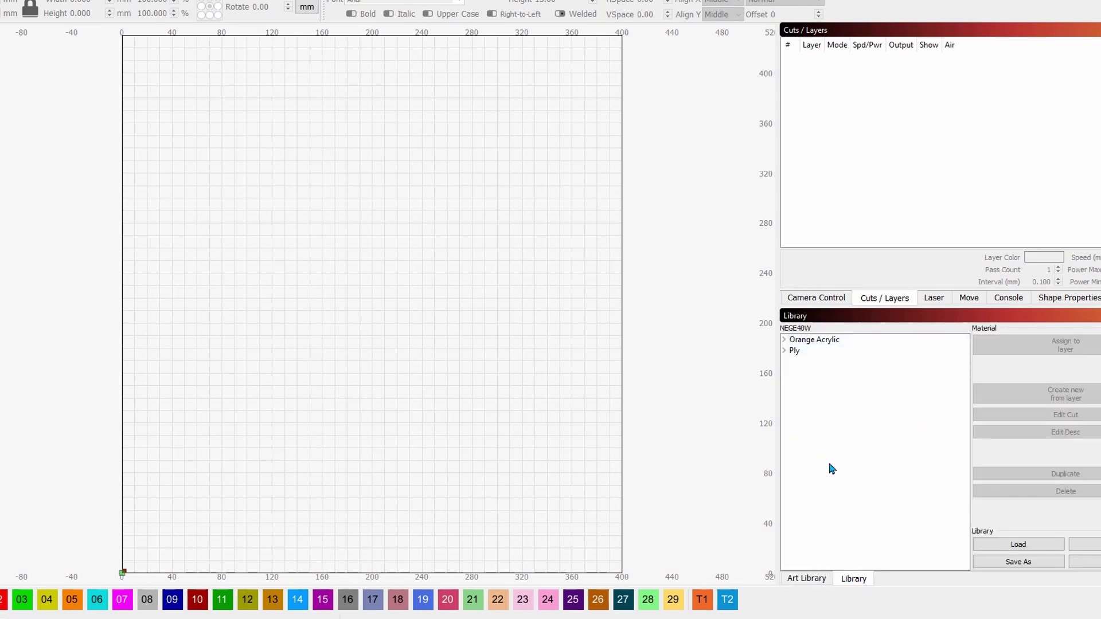
{"action": "left_click", "coordinate": [1018, 546]}
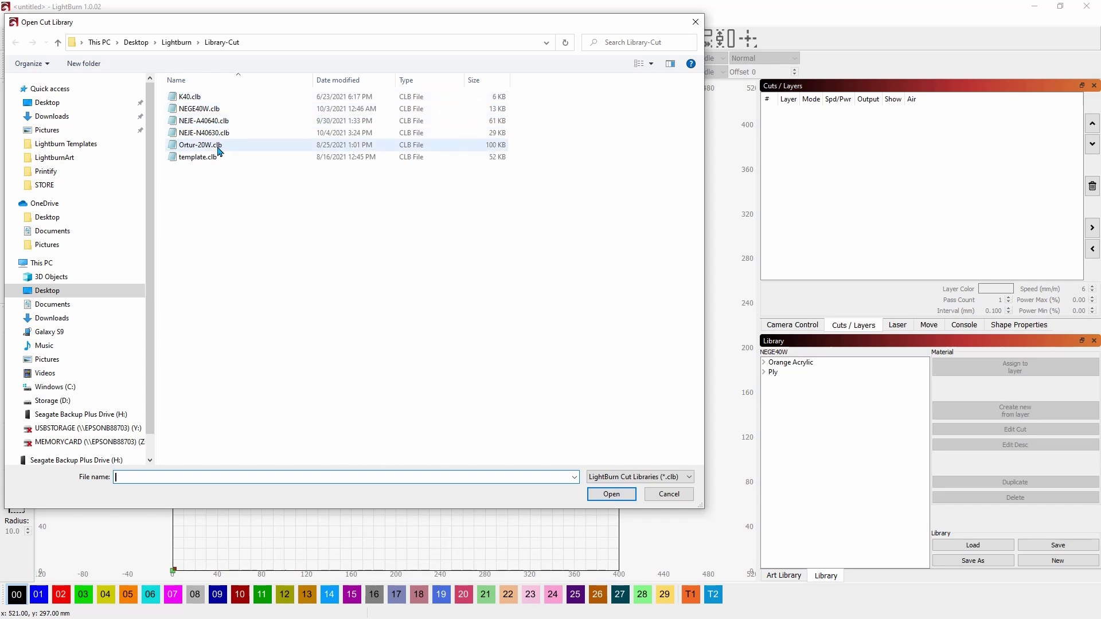
{"action": "left_click", "coordinate": [668, 493]}
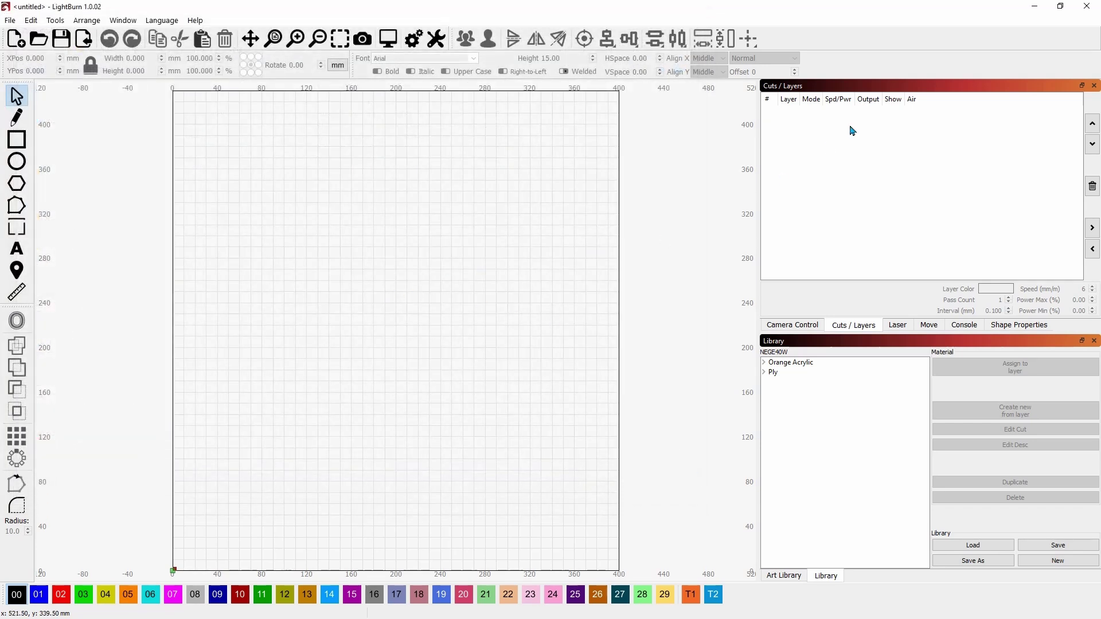
{"action": "left_click", "coordinate": [1035, 7]}
Scroll the DXF Store down to New Products to find the free 3 High Definition Cats.
{"action": "scroll", "coordinate": [678, 217], "scroll_direction": "up", "scroll_amount": 2}
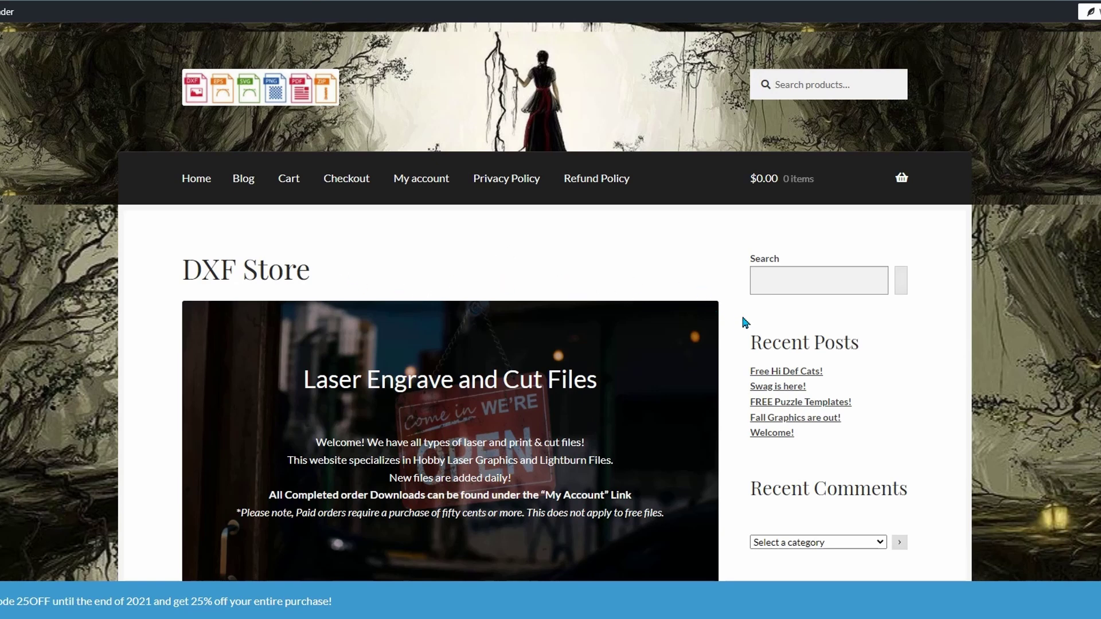
{"action": "scroll", "coordinate": [733, 311], "scroll_direction": "down", "scroll_amount": 5}
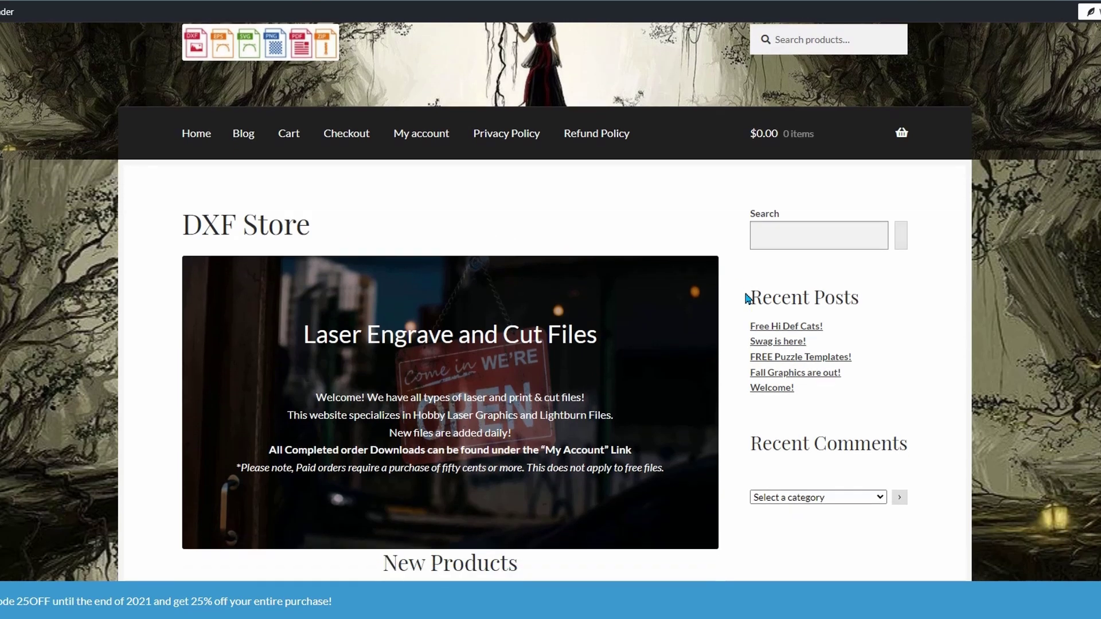
{"action": "scroll", "coordinate": [745, 294], "scroll_direction": "up", "scroll_amount": 4}
{"action": "scroll", "coordinate": [736, 278], "scroll_direction": "down", "scroll_amount": 7}
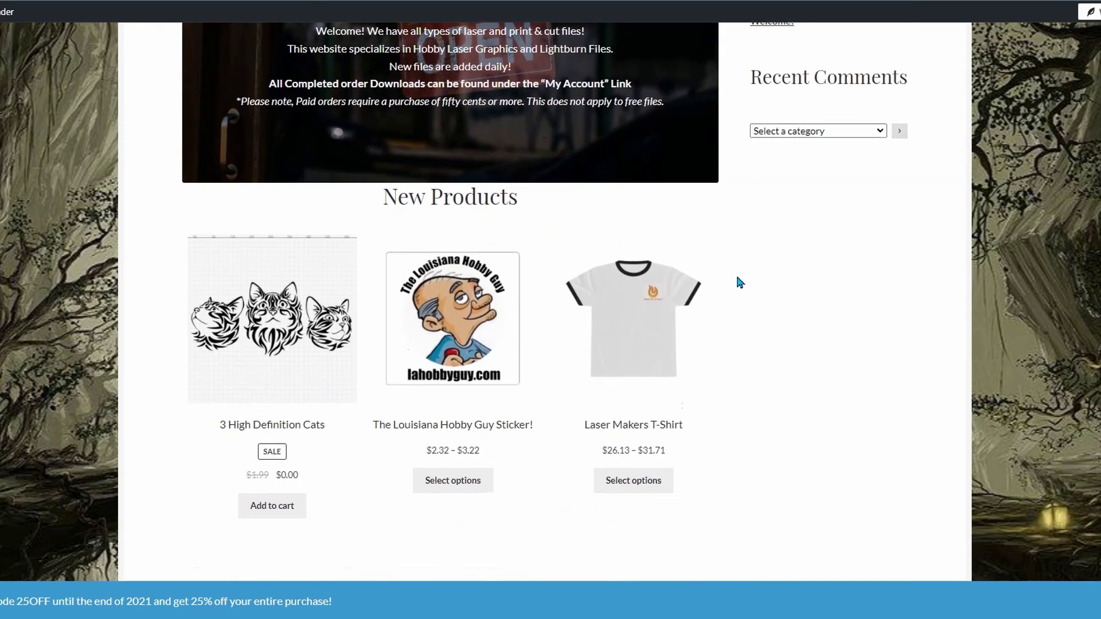
{"action": "scroll", "coordinate": [738, 278], "scroll_direction": "down", "scroll_amount": 1}
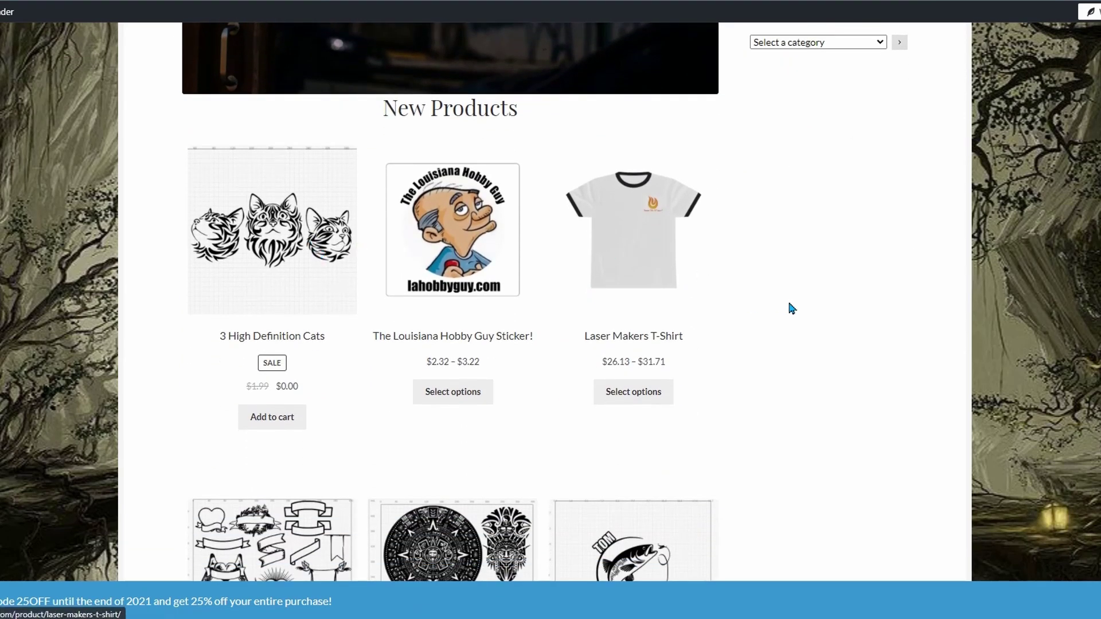
{"action": "scroll", "coordinate": [801, 293], "scroll_direction": "down", "scroll_amount": 1}
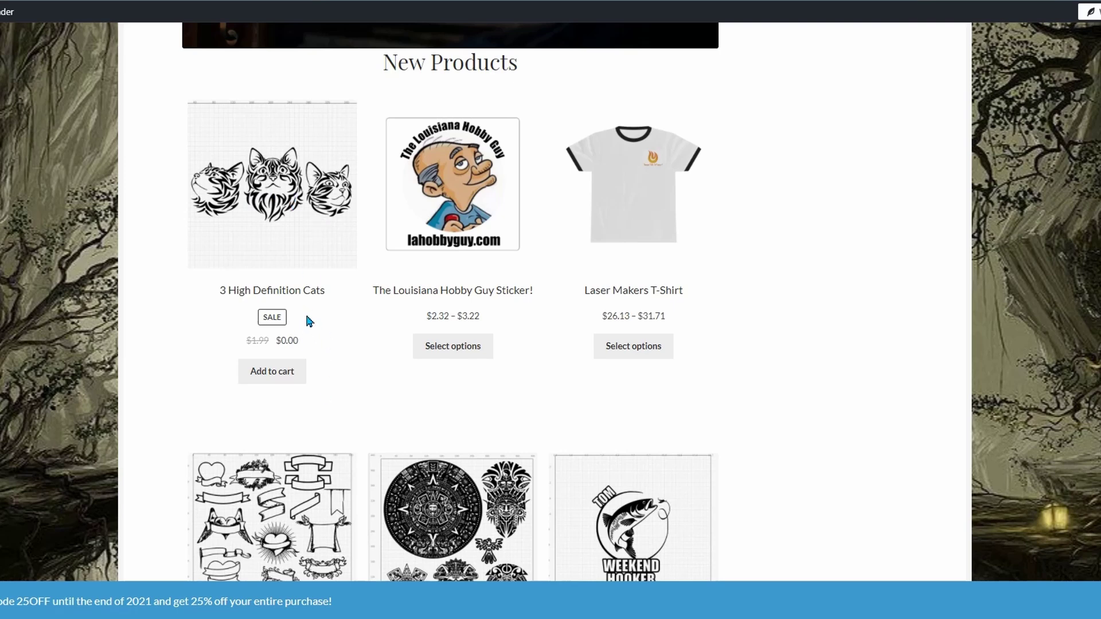
{"action": "scroll", "coordinate": [747, 319], "scroll_direction": "up", "scroll_amount": 2}
{"action": "scroll", "coordinate": [291, 291], "scroll_direction": "down", "scroll_amount": 1}
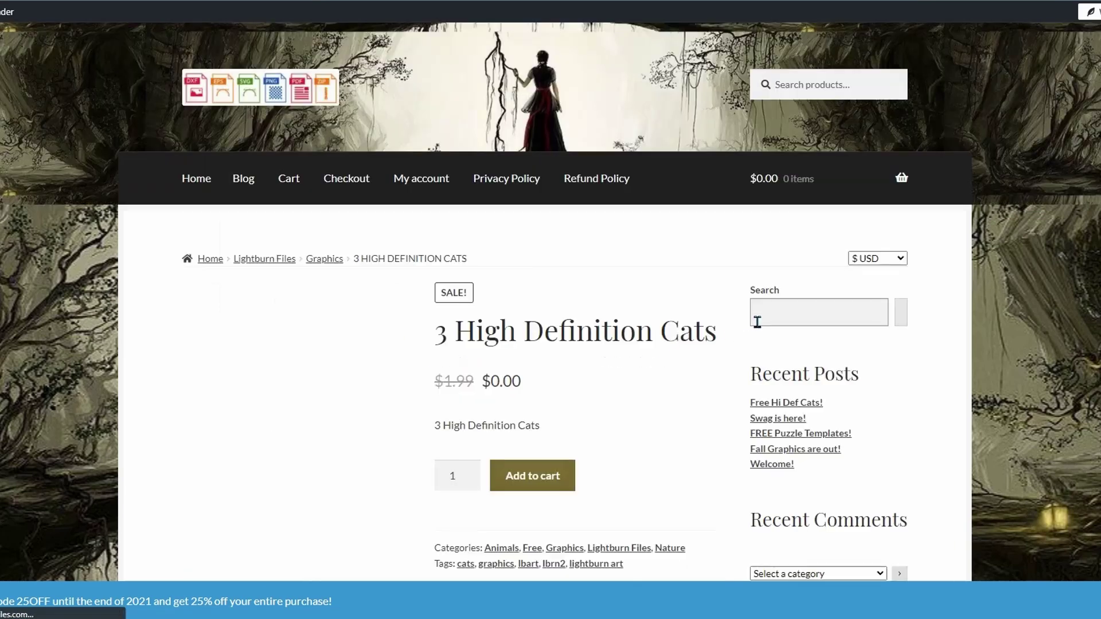
Add the free 3 High Definition Cats graphics to the cart, leaving 1 item at $0.00.
{"action": "scroll", "coordinate": [769, 344], "scroll_direction": "down", "scroll_amount": 5}
{"action": "scroll", "coordinate": [766, 353], "scroll_direction": "up", "scroll_amount": 1}
{"action": "scroll", "coordinate": [769, 362], "scroll_direction": "up", "scroll_amount": 1}
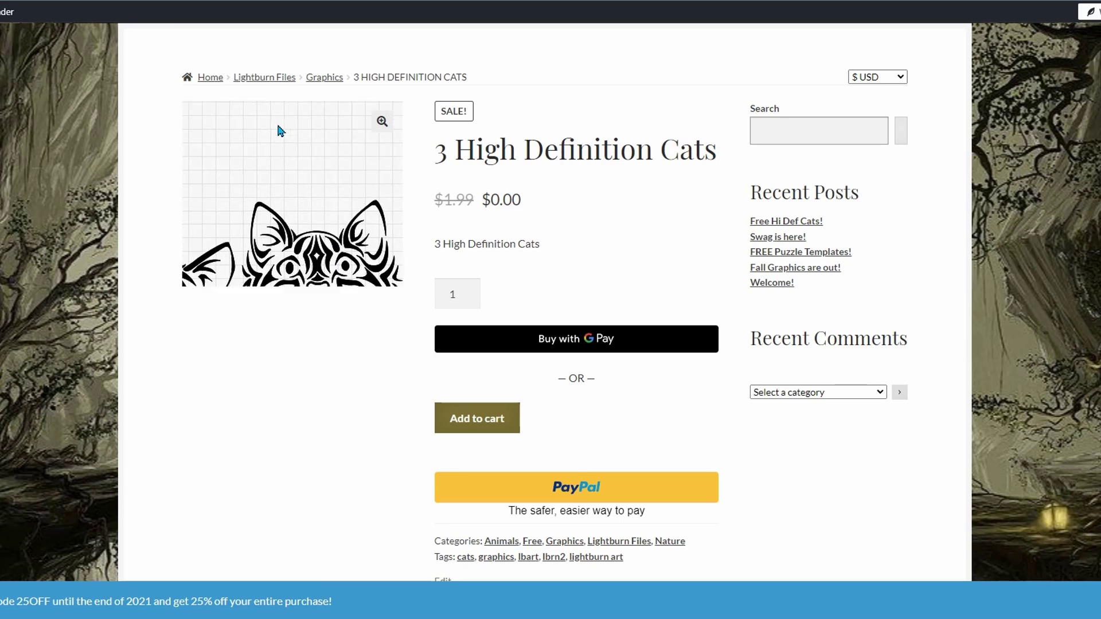
{"action": "scroll", "coordinate": [740, 310], "scroll_direction": "down", "scroll_amount": 5}
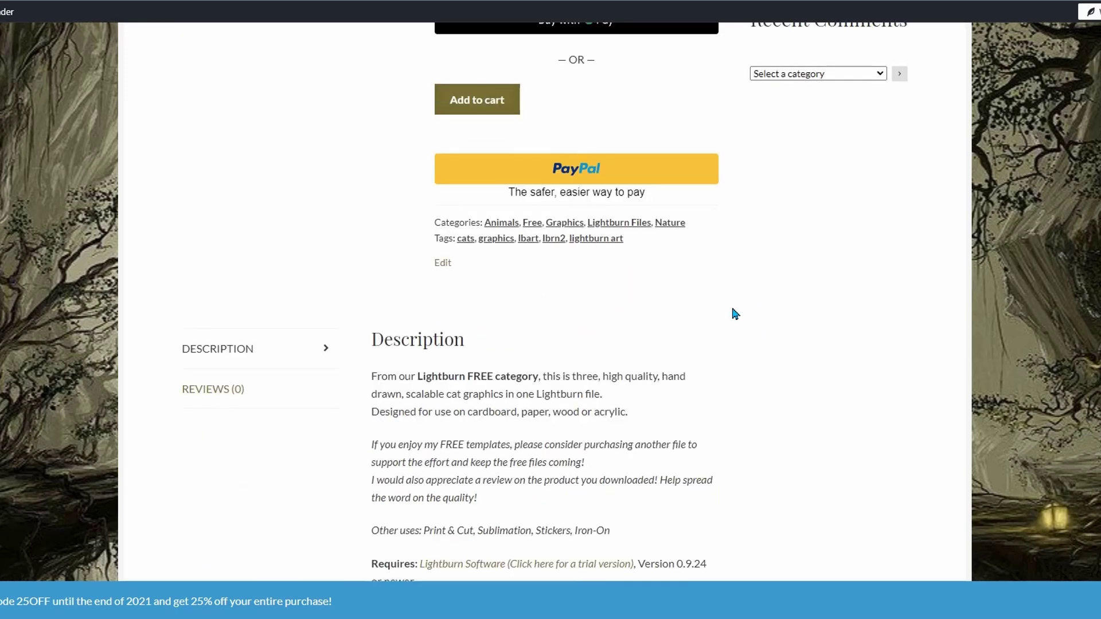
{"action": "left_click", "coordinate": [477, 100]}
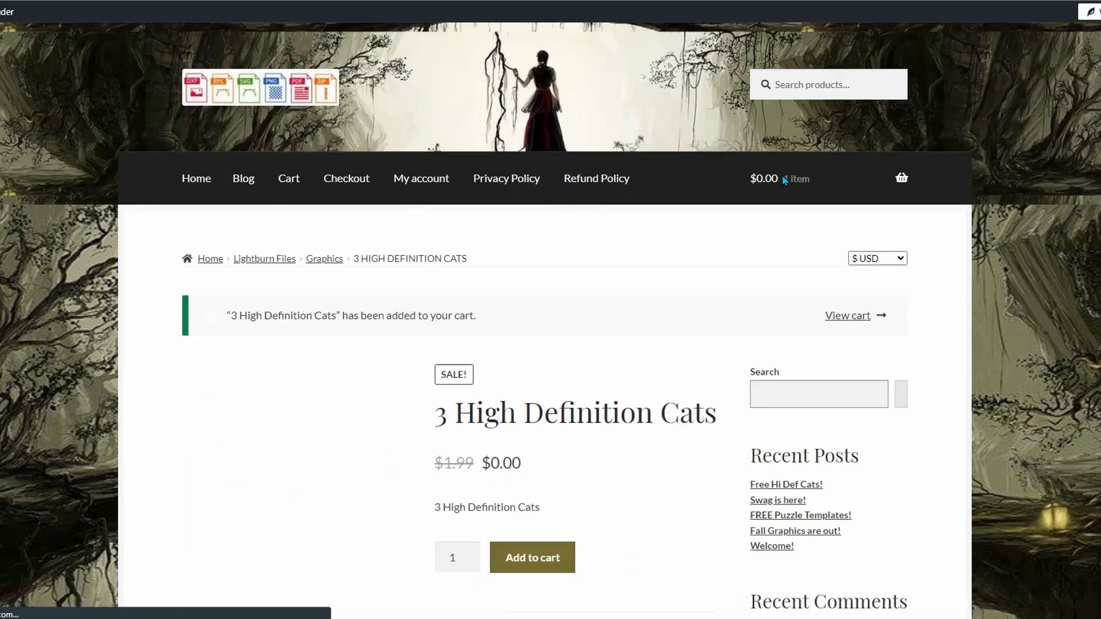
{"action": "mouse_move", "coordinate": [853, 179]}
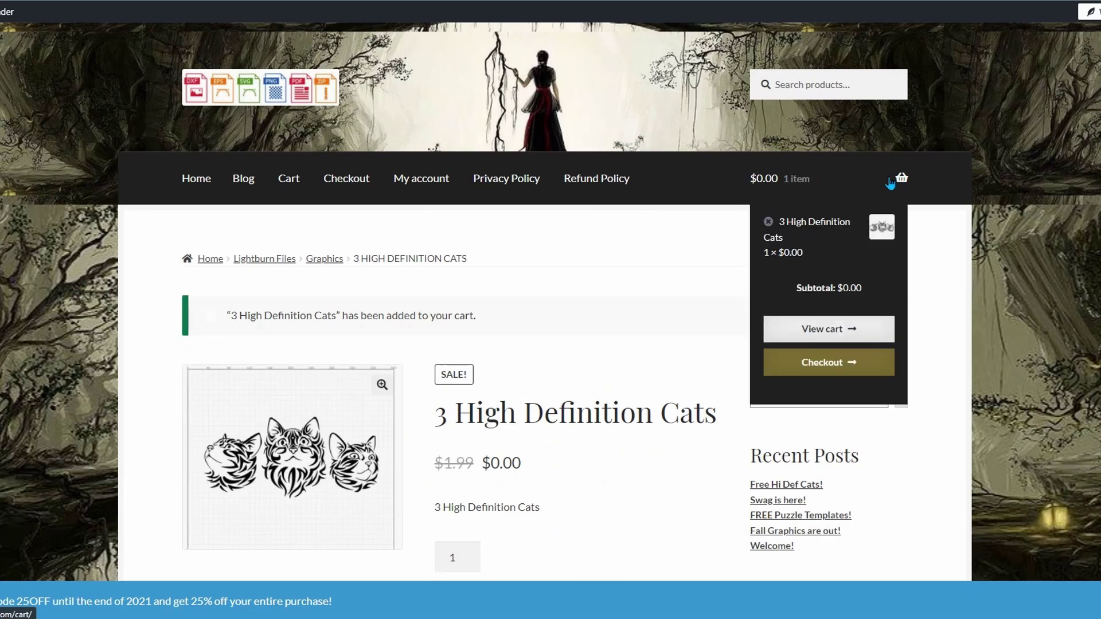
Proceed to checkout for the 3 High Definition Cats order.
{"action": "left_click", "coordinate": [817, 367]}
{"action": "scroll", "coordinate": [648, 266], "scroll_direction": "down", "scroll_amount": 5}
{"action": "scroll", "coordinate": [504, 251], "scroll_direction": "down", "scroll_amount": 8}
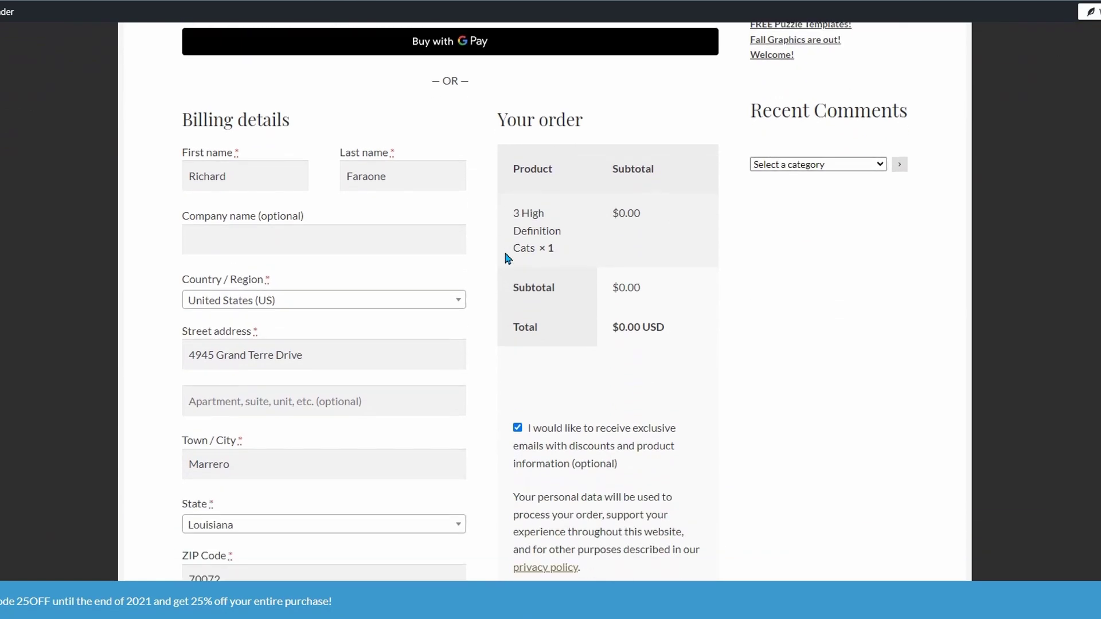
{"action": "scroll", "coordinate": [514, 236], "scroll_direction": "down", "scroll_amount": 5}
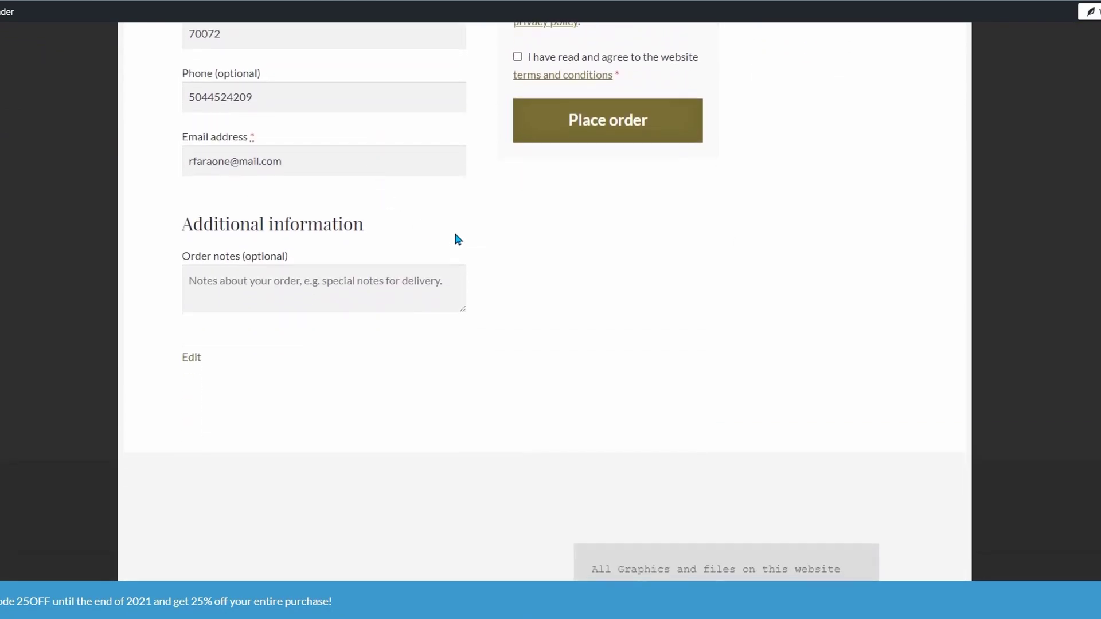
{"action": "scroll", "coordinate": [502, 235], "scroll_direction": "up", "scroll_amount": 3}
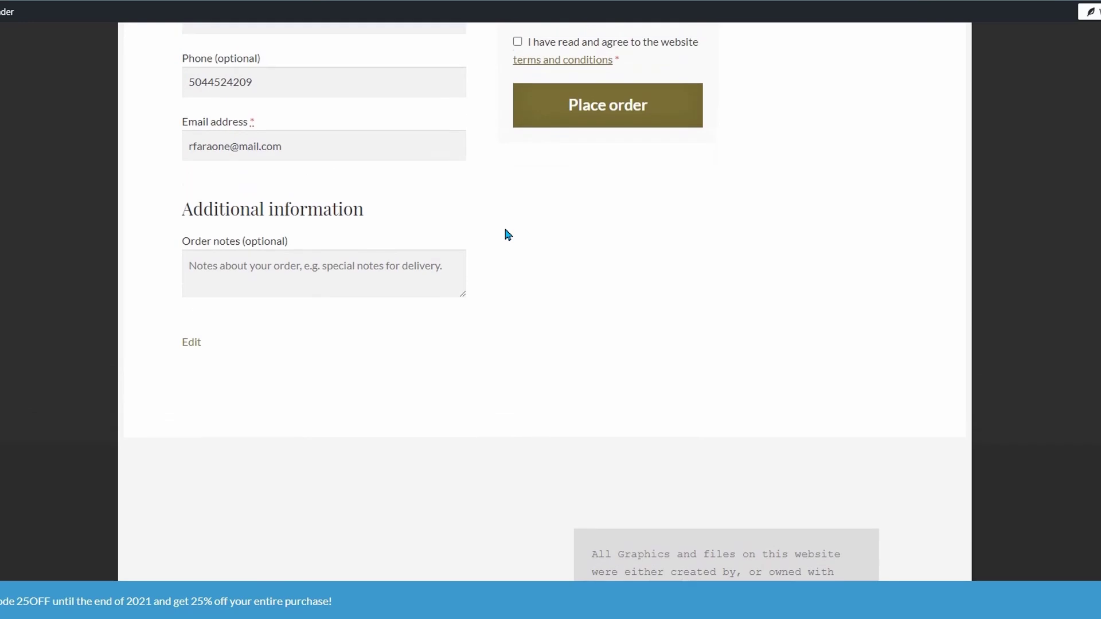
Accept the terms, place the free $0.00 order, and scroll to the Downloads table.
{"action": "left_click", "coordinate": [518, 104]}
{"action": "left_click", "coordinate": [574, 167]}
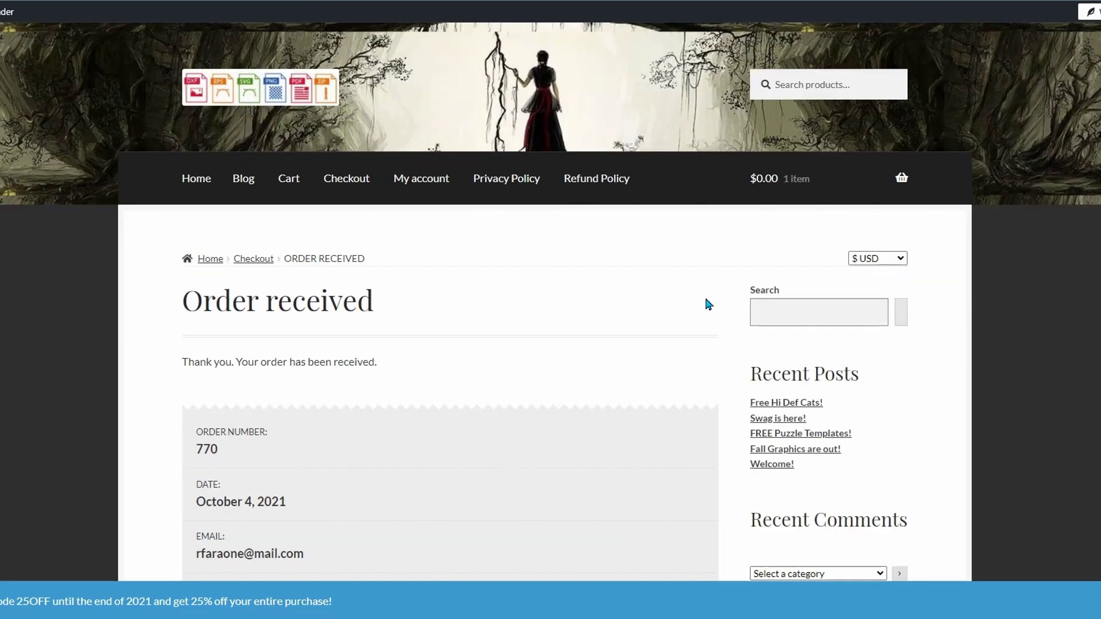
{"action": "scroll", "coordinate": [705, 301], "scroll_direction": "down", "scroll_amount": 3}
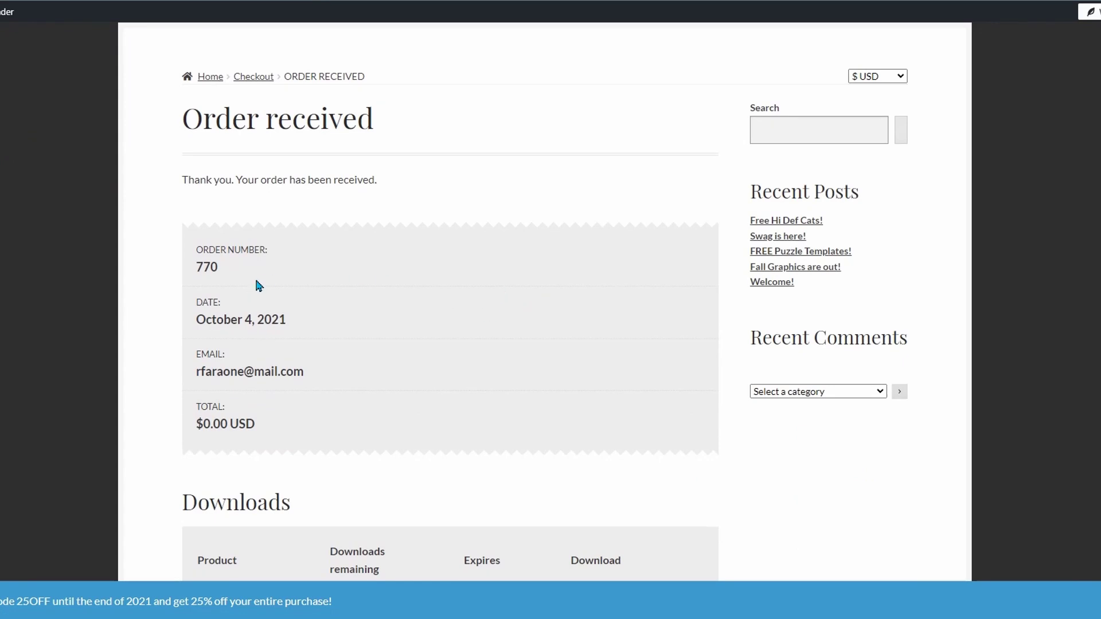
{"action": "scroll", "coordinate": [503, 324], "scroll_direction": "down", "scroll_amount": 2}
{"action": "scroll", "coordinate": [489, 292], "scroll_direction": "down", "scroll_amount": 4}
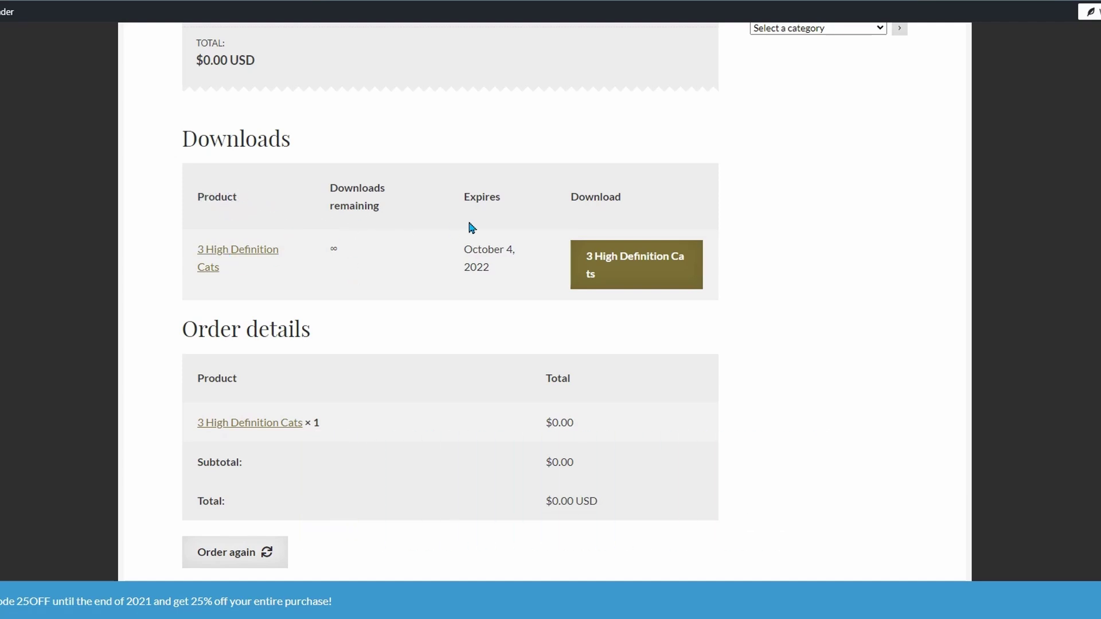
Download 3-cats-wareik.zip into the Lightburn Templates folder and show it in File Explorer.
{"action": "left_click", "coordinate": [619, 267]}
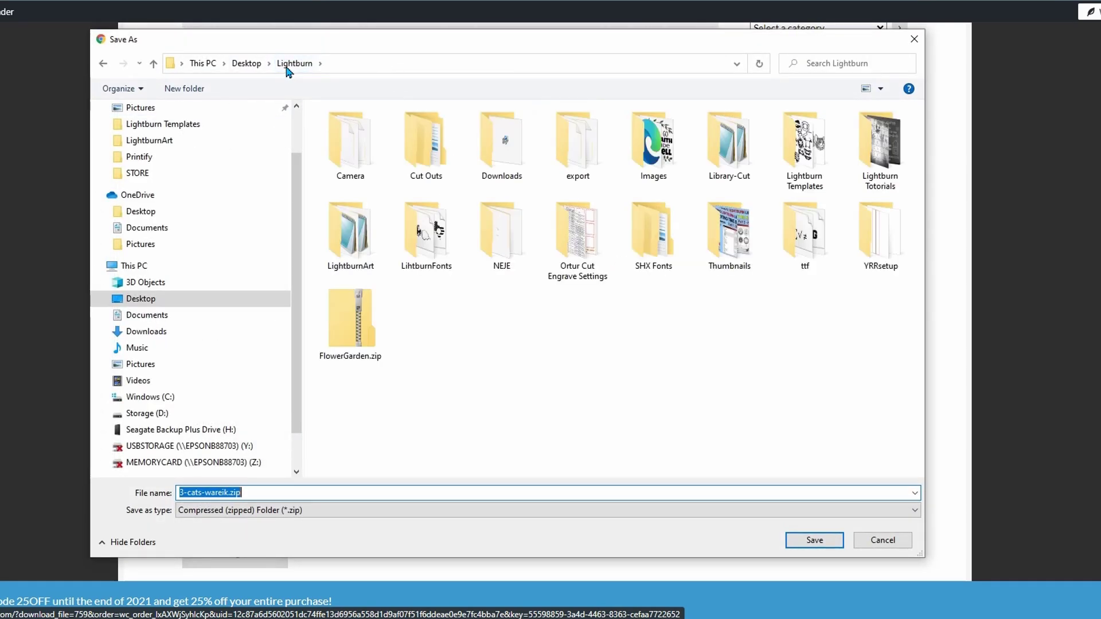
{"action": "double_click", "coordinate": [794, 166]}
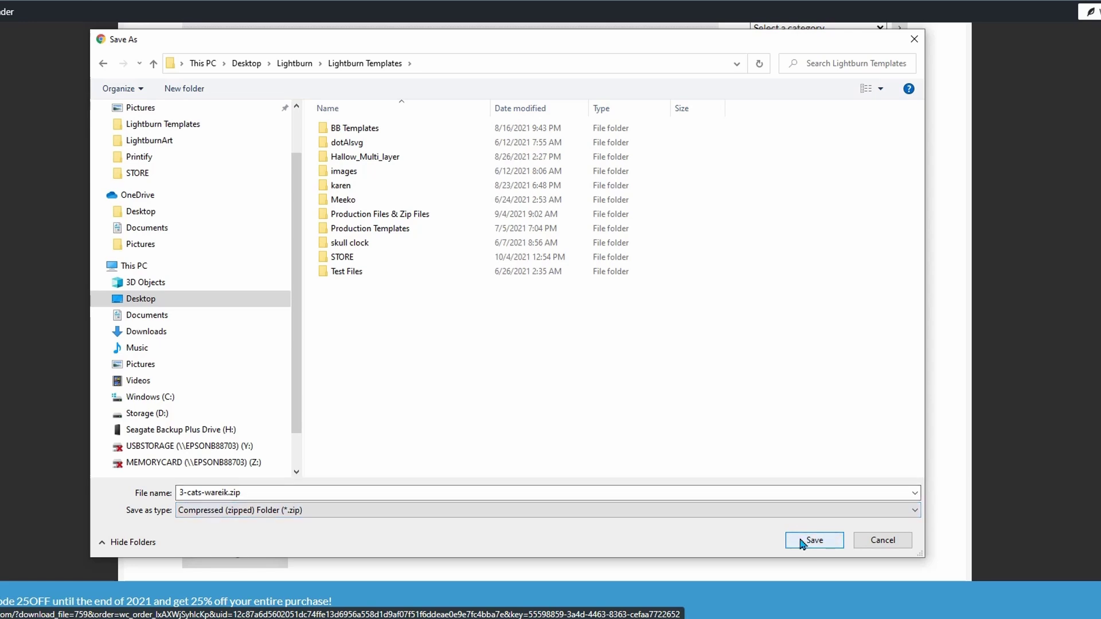
{"action": "left_click", "coordinate": [811, 543]}
{"action": "left_click", "coordinate": [103, 618]}
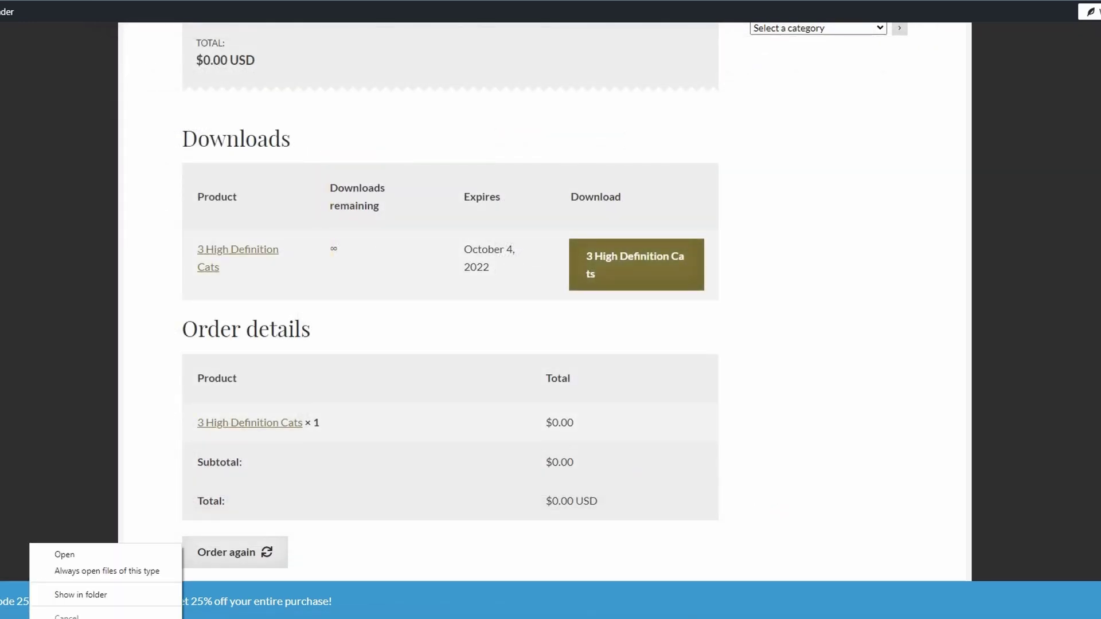
{"action": "left_click", "coordinate": [81, 594]}
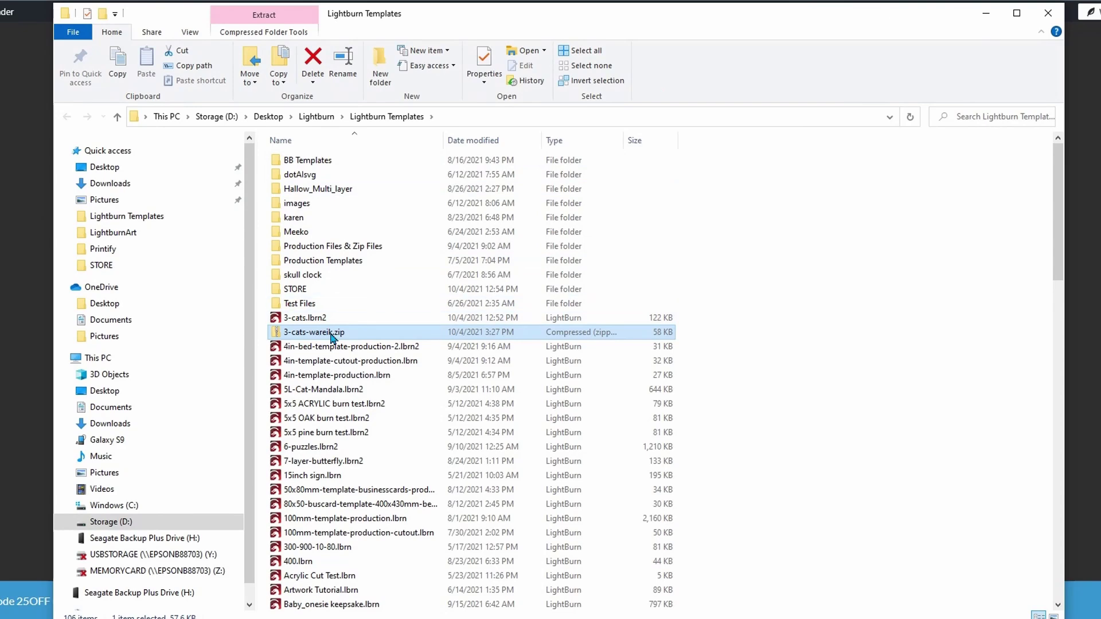
Extract the cat zip into a 3-cats-wareik folder, then delete the zip.
{"action": "right_click", "coordinate": [331, 335]}
{"action": "left_click", "coordinate": [434, 396]}
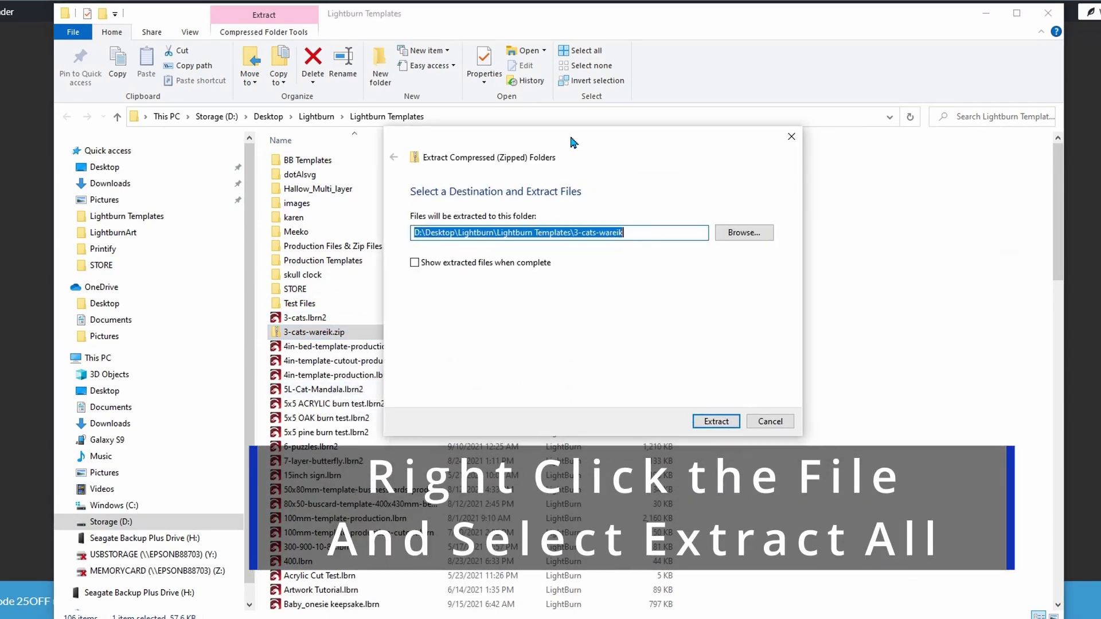
{"action": "left_click", "coordinate": [716, 421]}
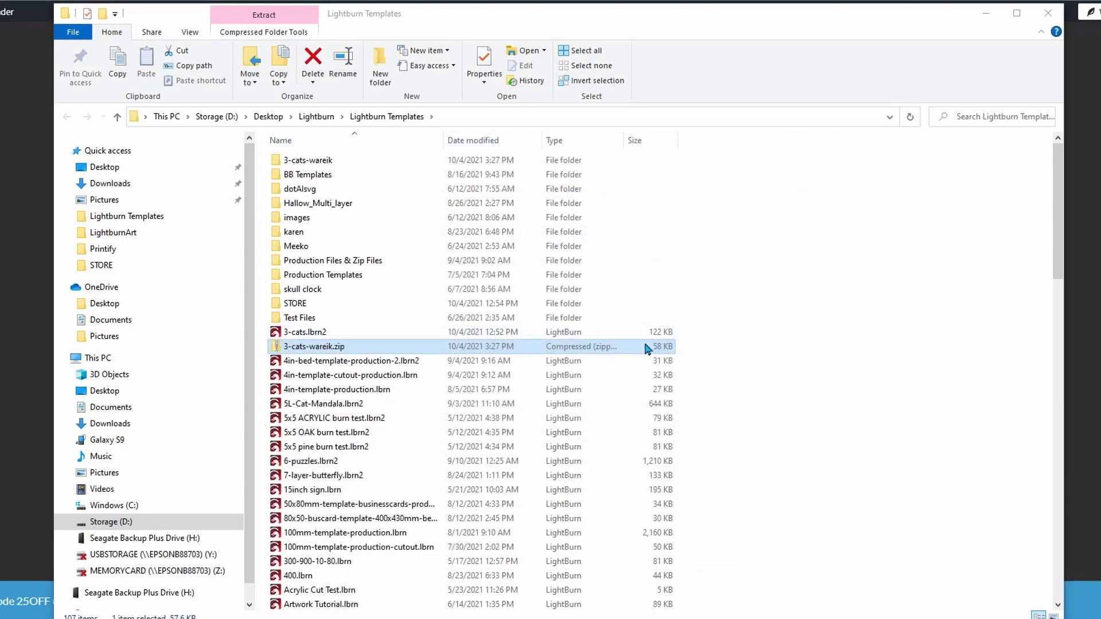
{"action": "left_click", "coordinate": [595, 347]}
{"action": "key", "text": "Delete"}
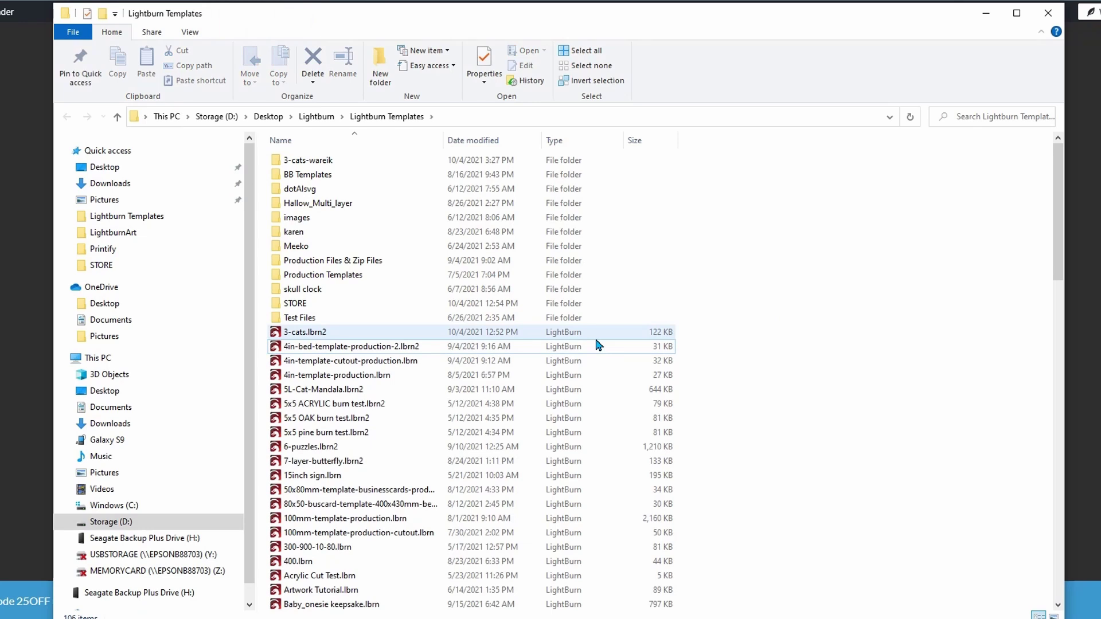
Open 3-cats-wareik and its 3-cats subfolder, selecting the 3-cats.lbrn2 project.
{"action": "left_click", "coordinate": [325, 165]}
{"action": "double_click", "coordinate": [325, 165]}
{"action": "double_click", "coordinate": [324, 165]}
{"action": "left_click", "coordinate": [330, 166]}
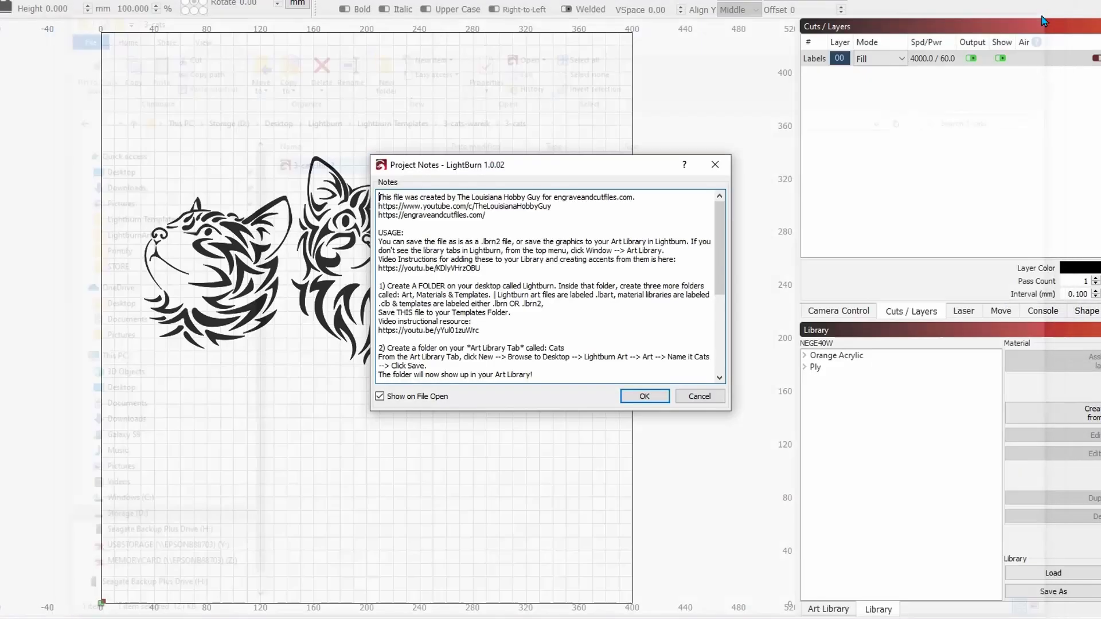
Close Explorer, dismiss the 3-cats.lbrn2 project notes, and show the Art Library panel.
{"action": "left_click", "coordinate": [1047, 13]}
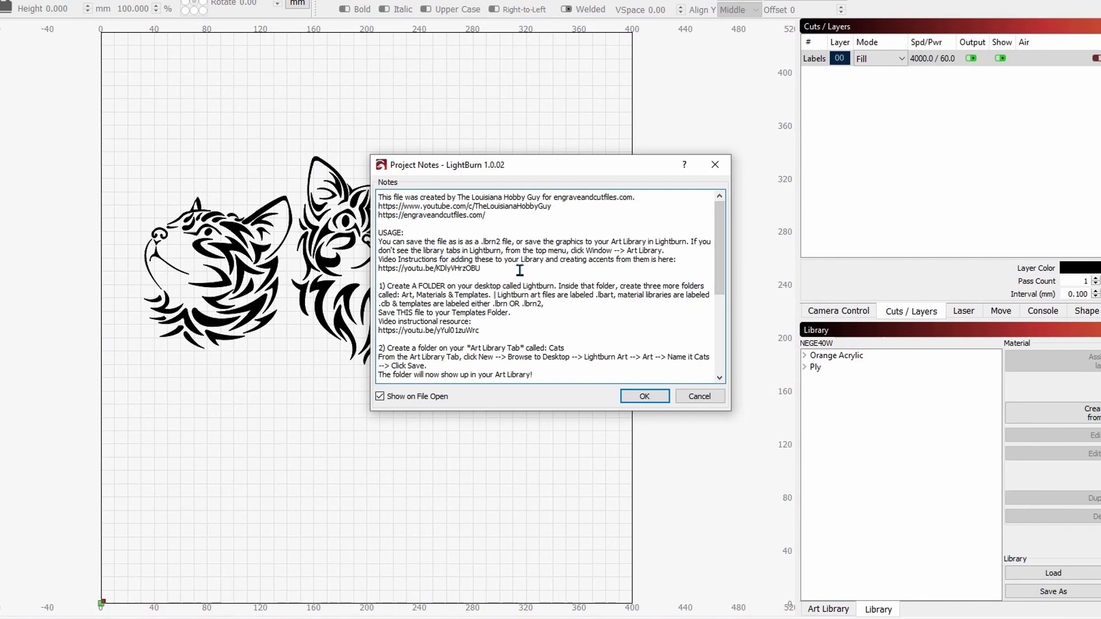
{"action": "scroll", "coordinate": [519, 270], "scroll_direction": "down", "scroll_amount": 2}
{"action": "left_click", "coordinate": [631, 403]}
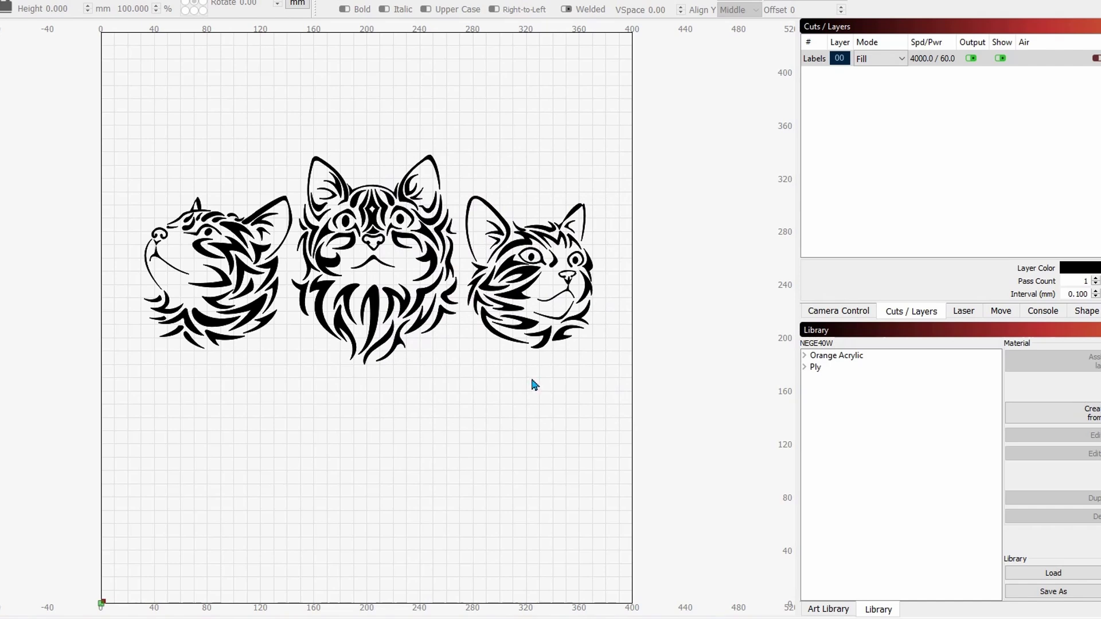
{"action": "left_click", "coordinate": [826, 609]}
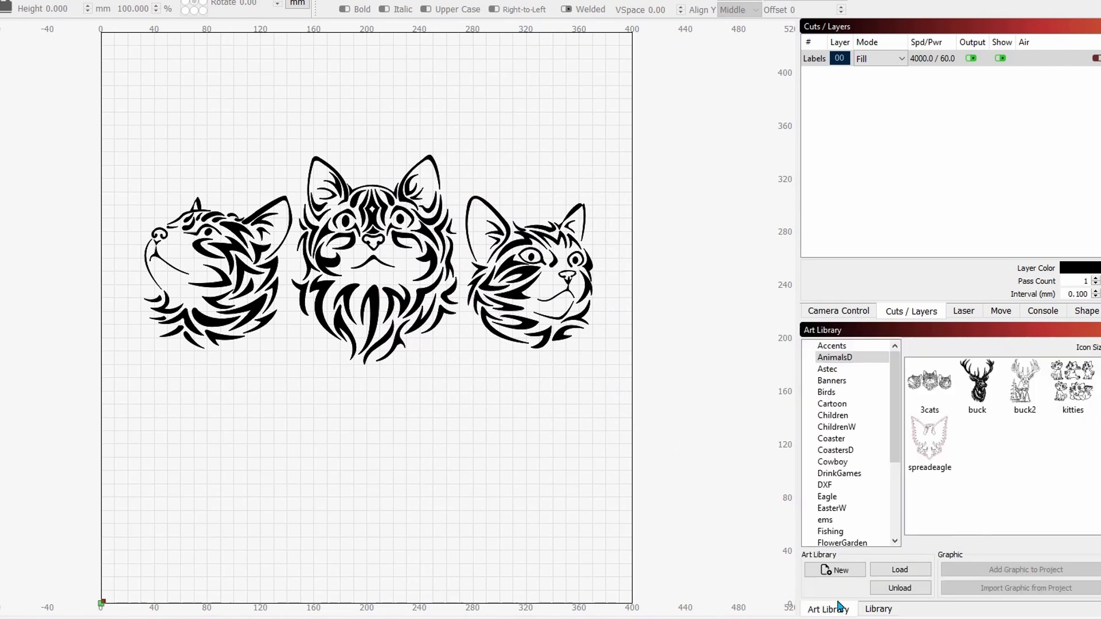
Create and save a new empty .lbart art library named 1 in LightburnArt.
{"action": "left_click", "coordinate": [825, 571]}
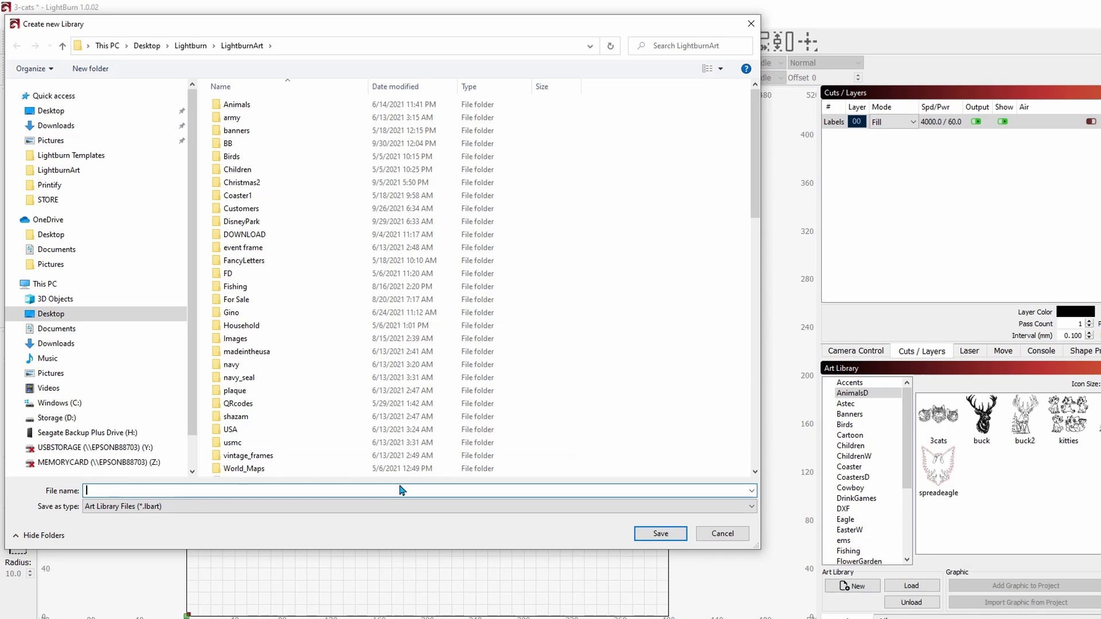
{"action": "left_click", "coordinate": [660, 534]}
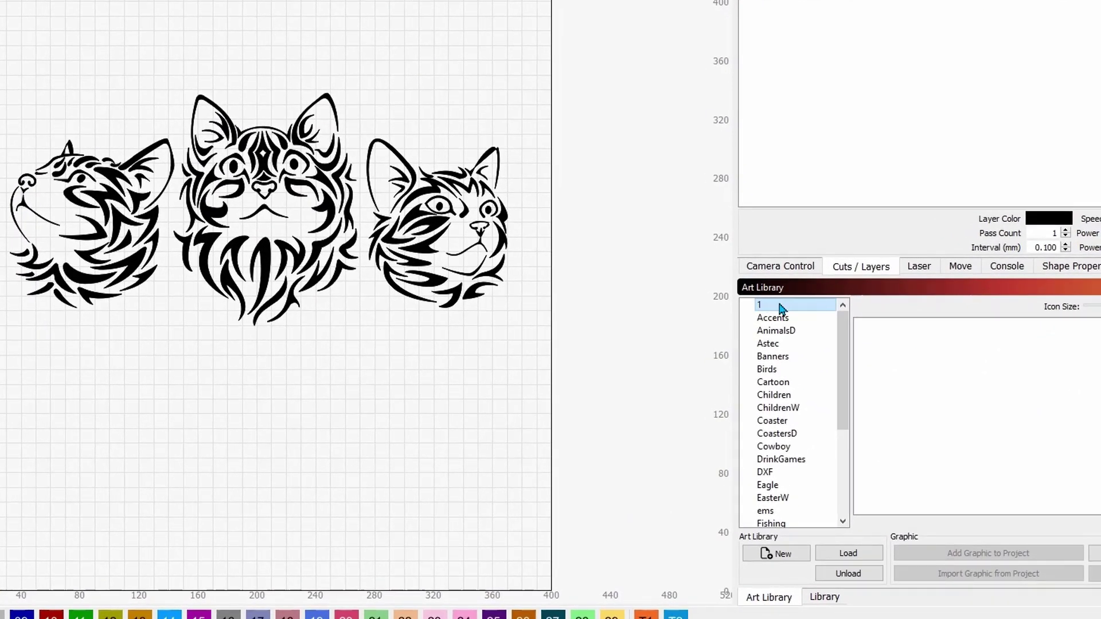
Save the right-hand cat into library 1 as graphic 1.
{"action": "left_click", "coordinate": [465, 205]}
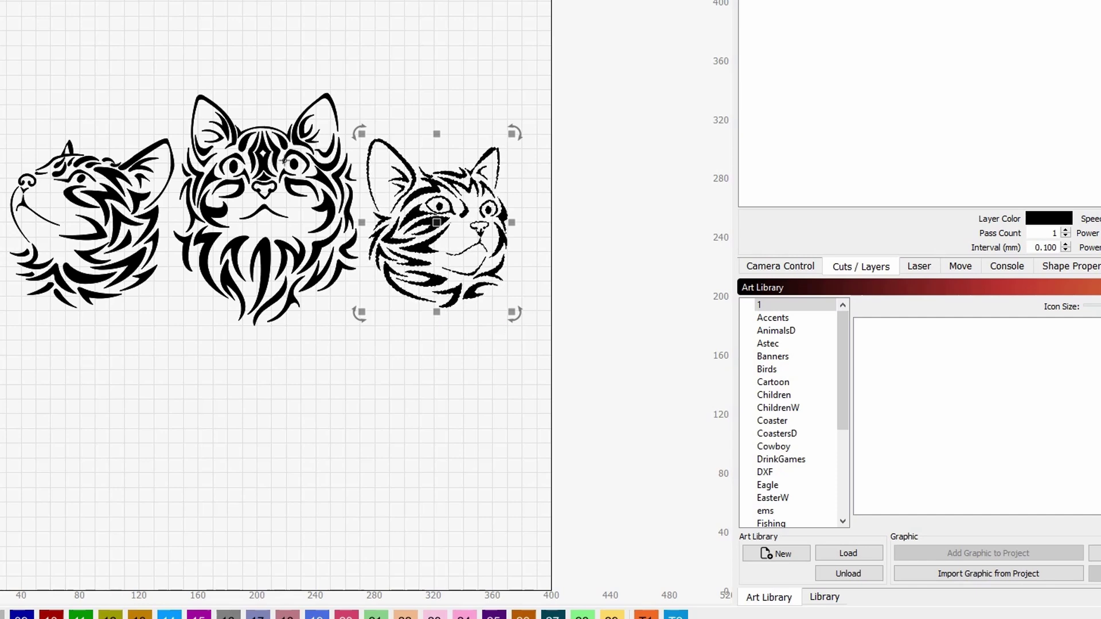
{"action": "left_click", "coordinate": [195, 184]}
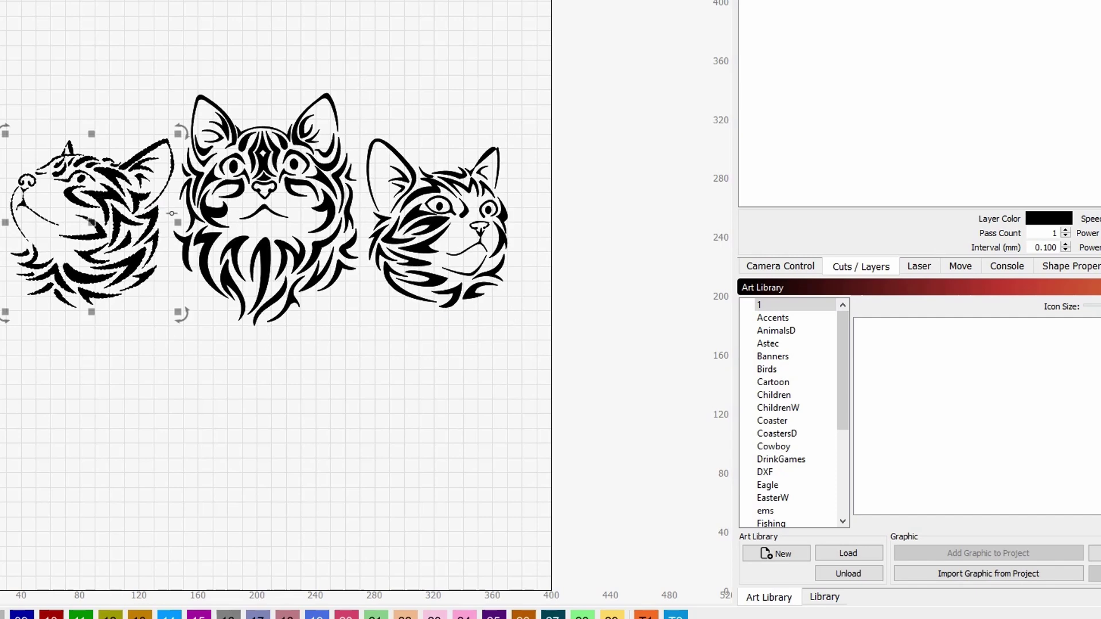
{"action": "left_click", "coordinate": [560, 235]}
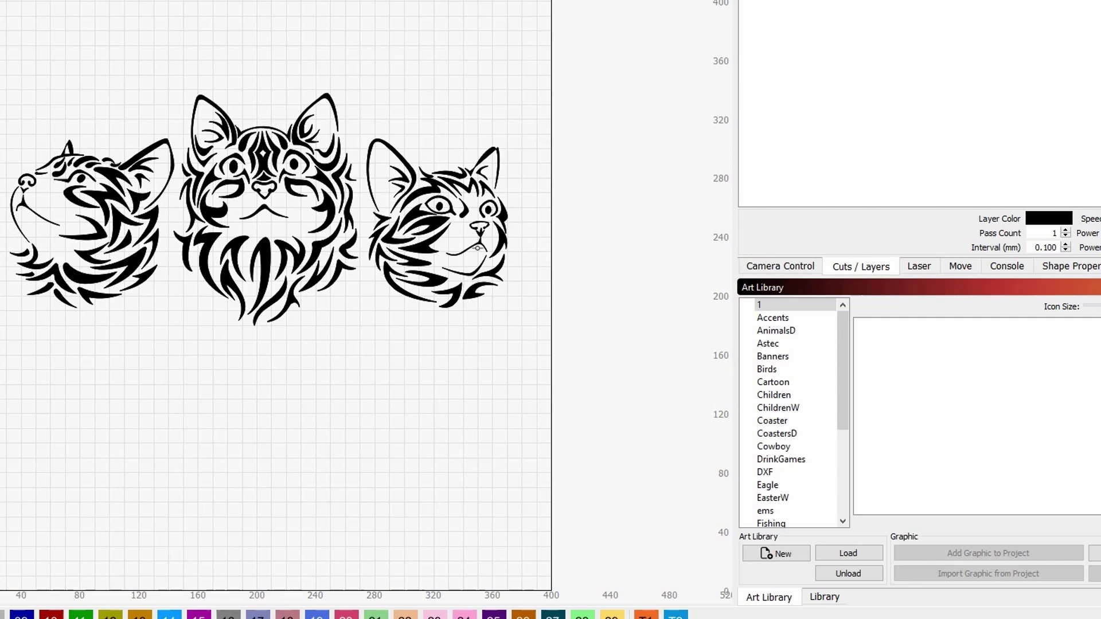
{"action": "left_click", "coordinate": [450, 203]}
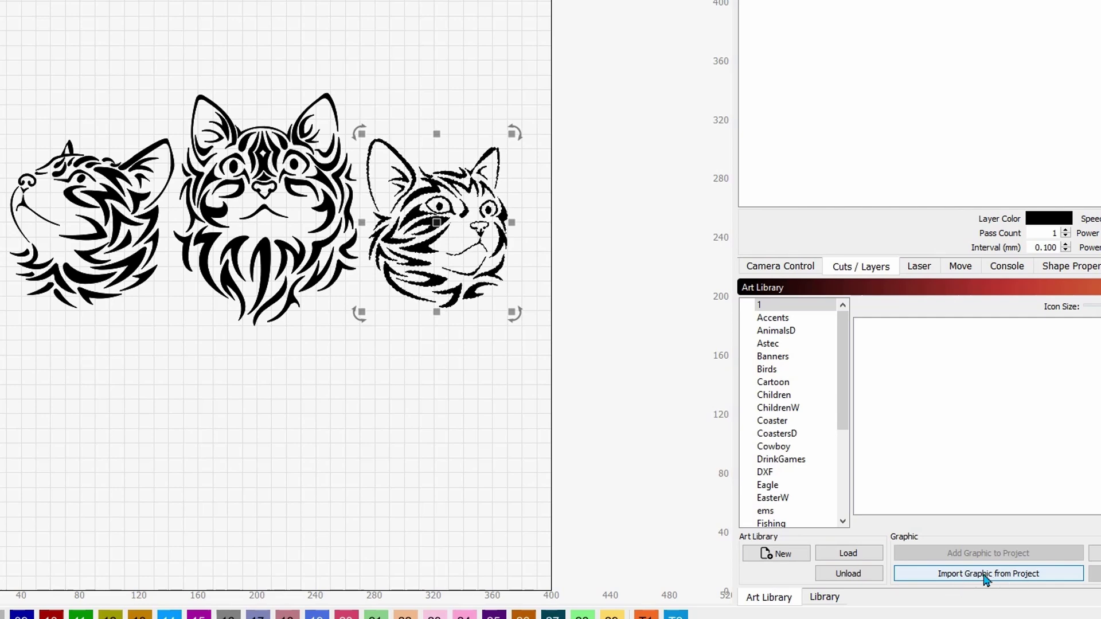
{"action": "left_click", "coordinate": [957, 574]}
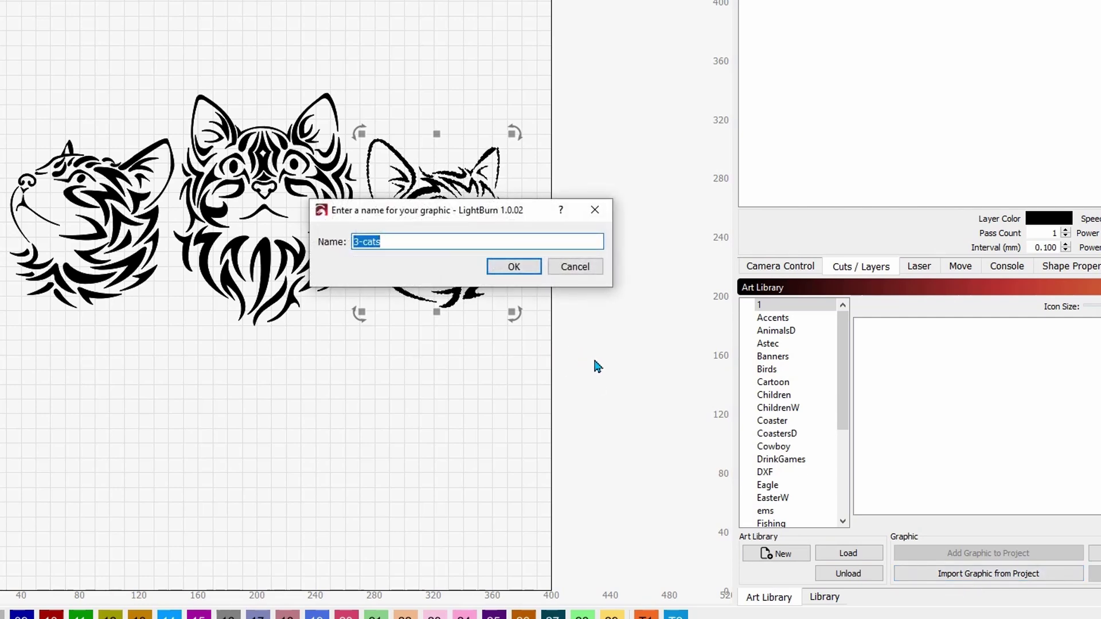
{"action": "type", "text": "1"}
{"action": "left_click", "coordinate": [514, 267]}
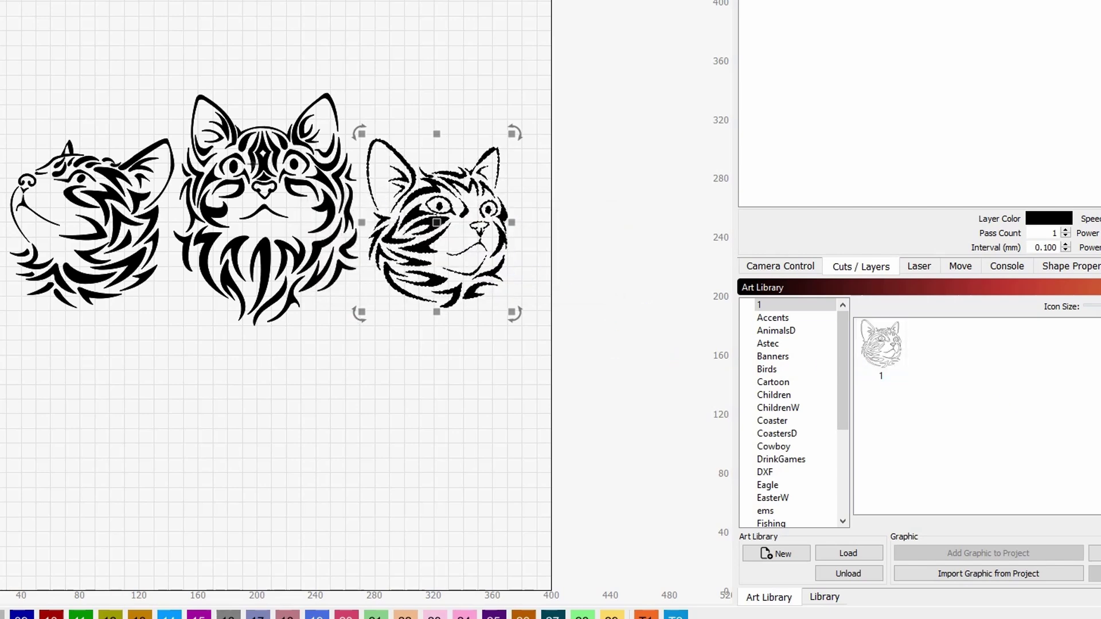
Save the middle and left cats as graphics 2 and 3, then delete all three from the canvas.
{"action": "left_click", "coordinate": [265, 264]}
{"action": "left_click", "coordinate": [971, 578]}
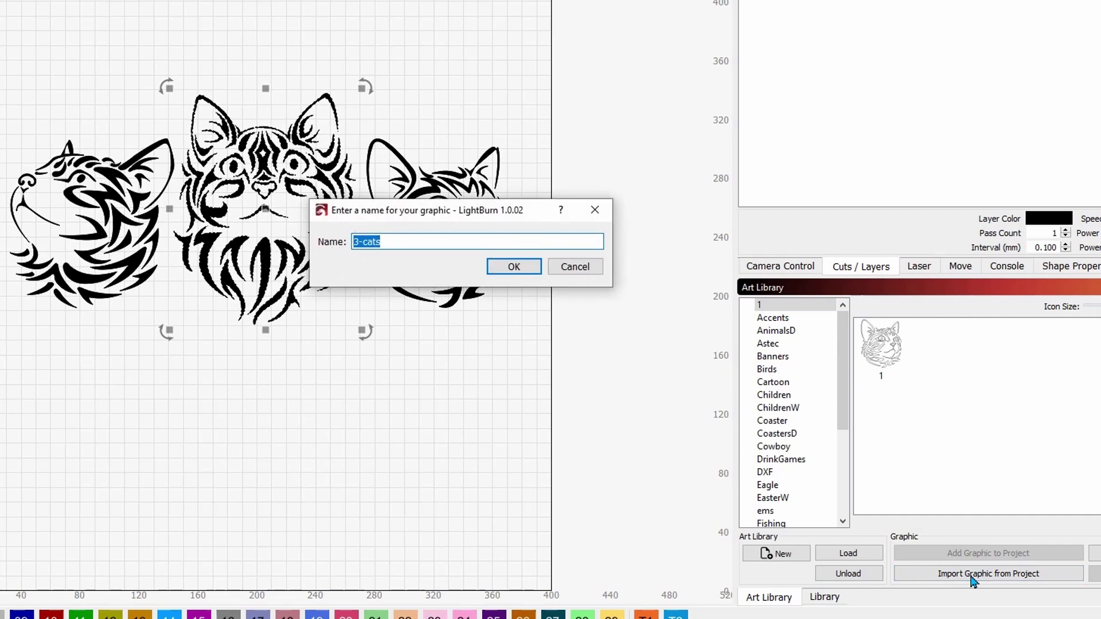
{"action": "type", "text": "2"}
{"action": "left_click", "coordinate": [515, 268]}
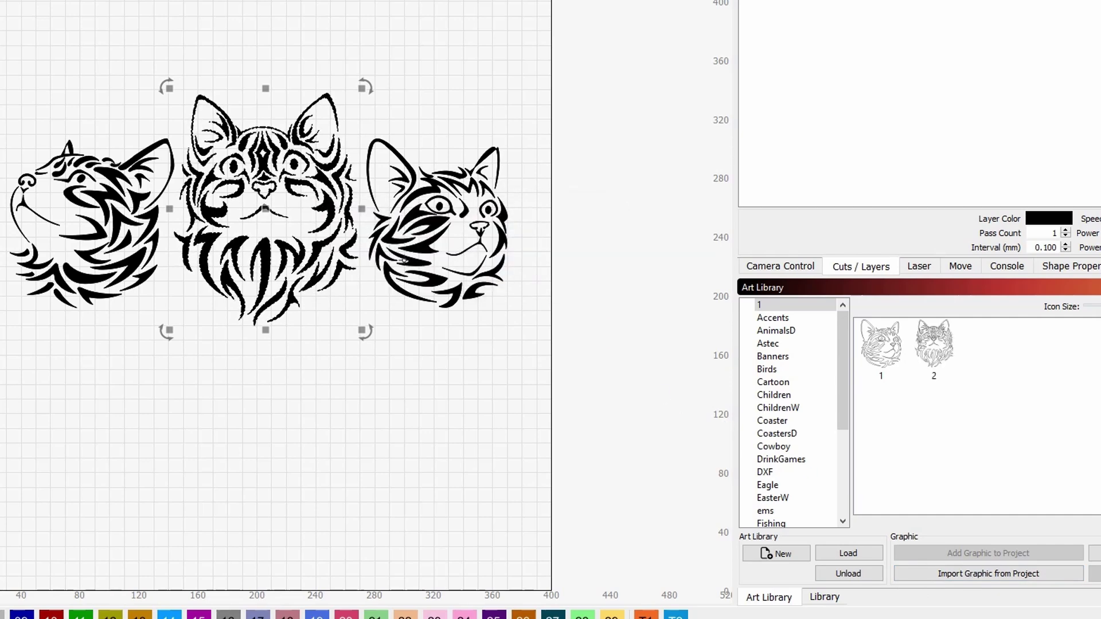
{"action": "left_click", "coordinate": [86, 224]}
{"action": "left_click", "coordinate": [988, 574]}
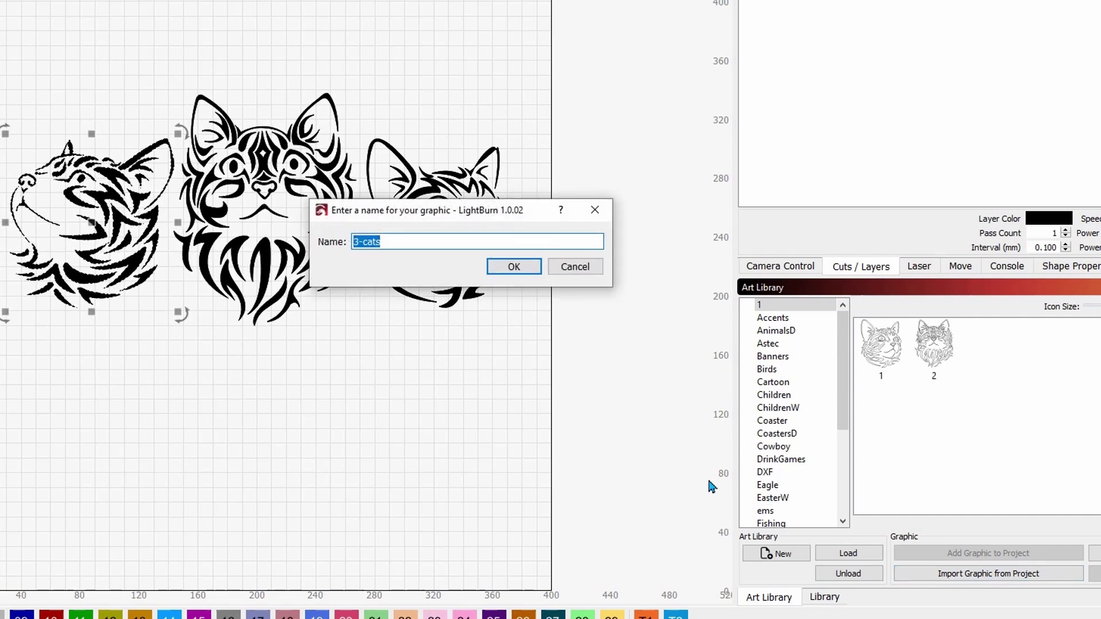
{"action": "type", "text": "3"}
{"action": "left_click", "coordinate": [513, 268]}
{"action": "left_click_drag", "start_coordinate": [603, 356], "coordinate": [30, 164]}
{"action": "key", "text": "Delete"}
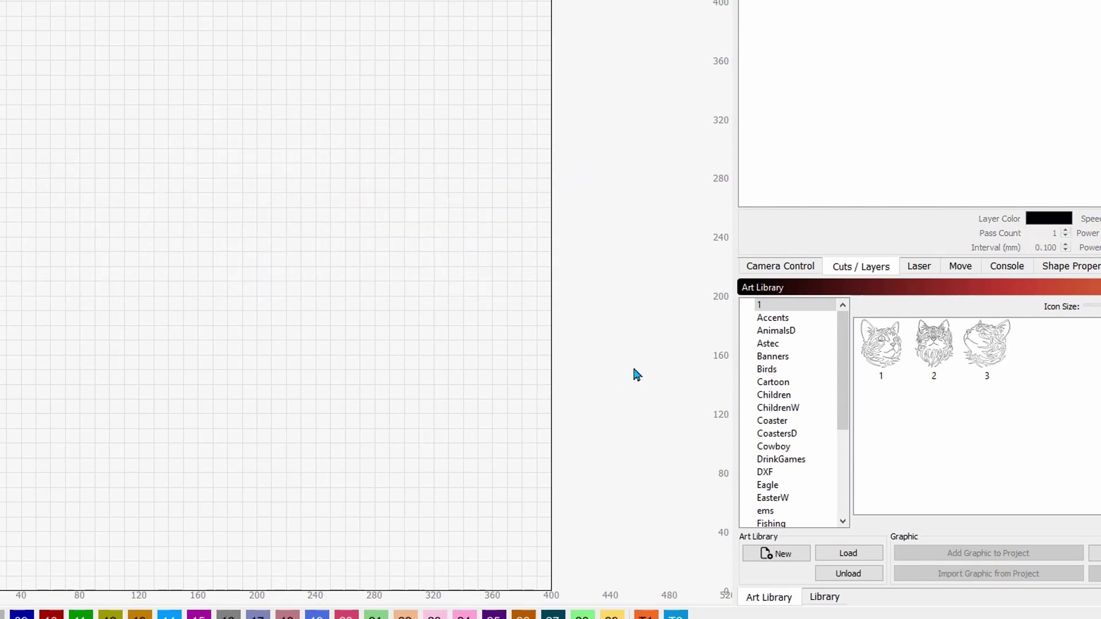
Open art library 1 and place cat graphic 1 on the canvas.
{"action": "left_click", "coordinate": [771, 370]}
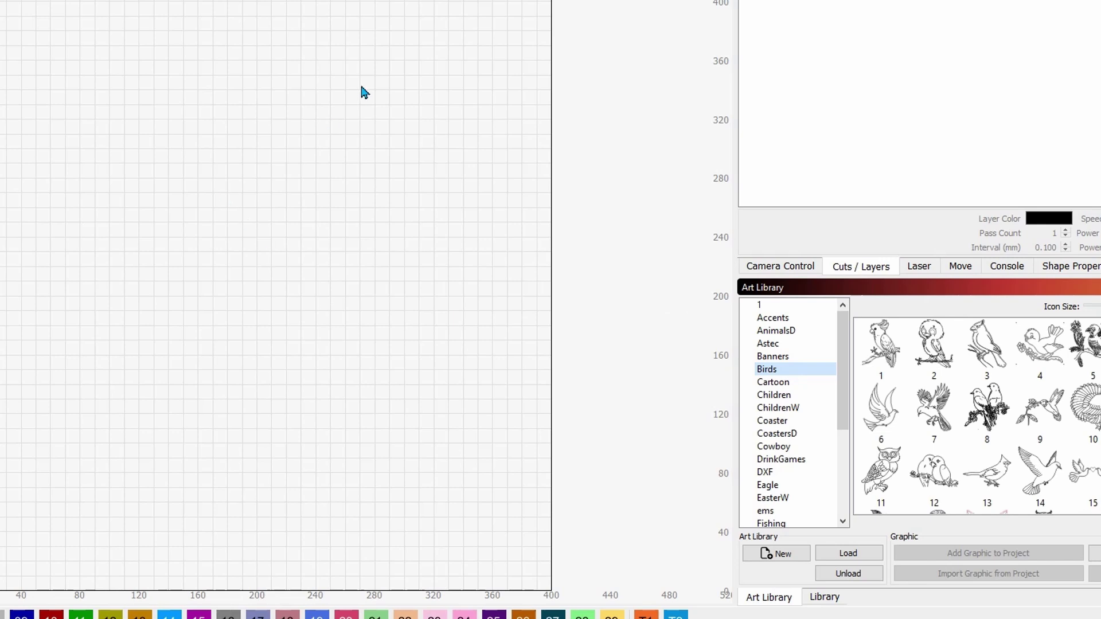
{"action": "left_click", "coordinate": [760, 304]}
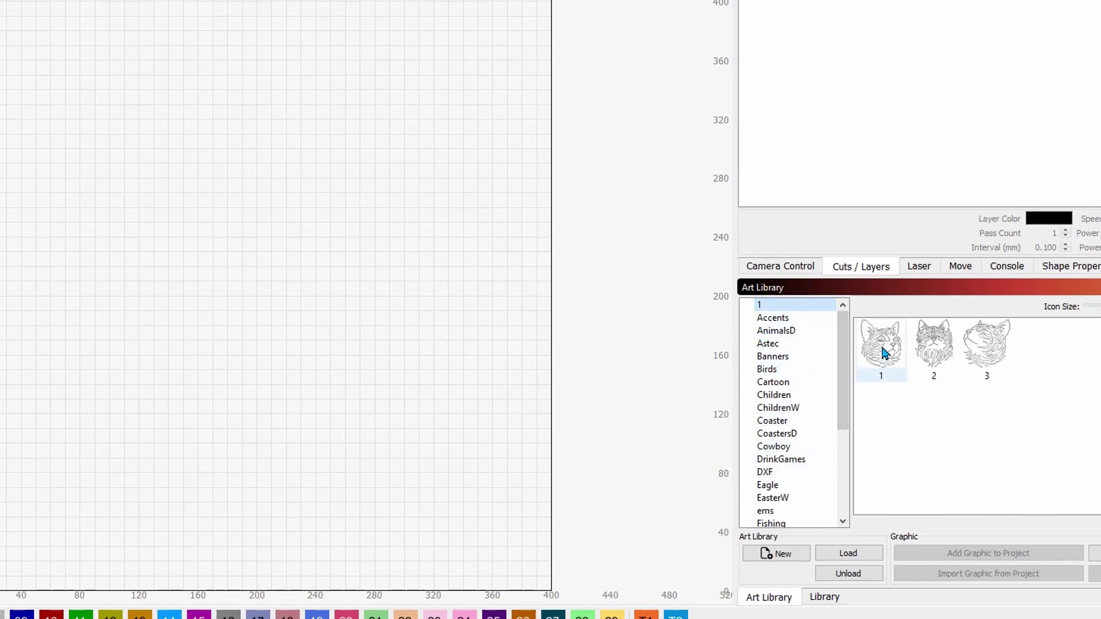
{"action": "left_click", "coordinate": [884, 353]}
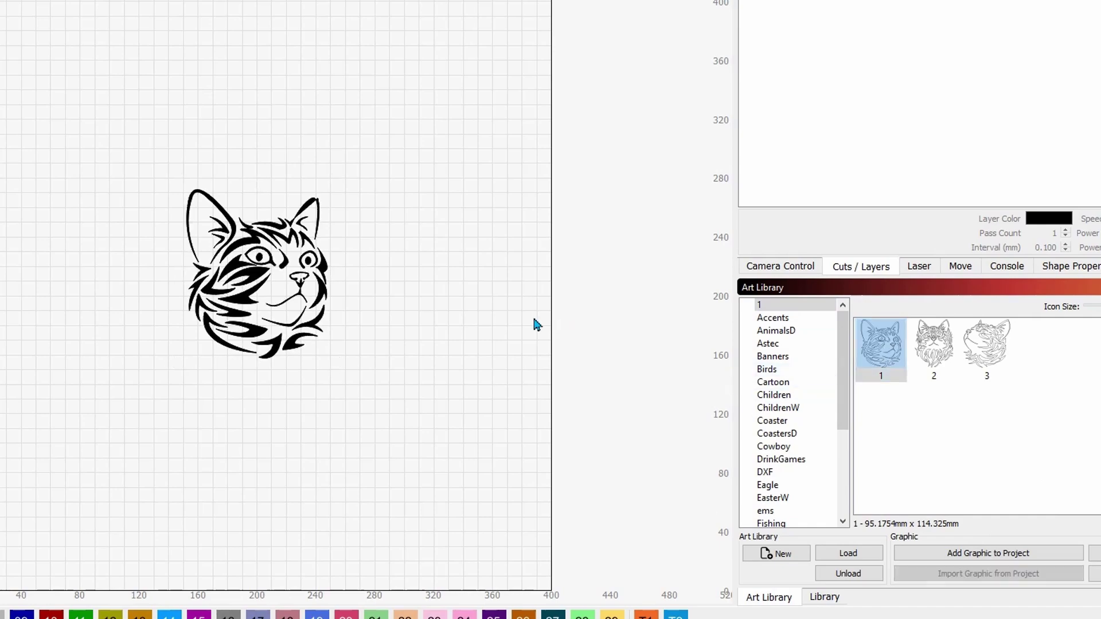
Resize the cat to about 161.4 × 193.9 mm and move it up and right.
{"action": "left_click", "coordinate": [273, 236]}
{"action": "left_click_drag", "start_coordinate": [322, 179], "coordinate": [415, 128]}
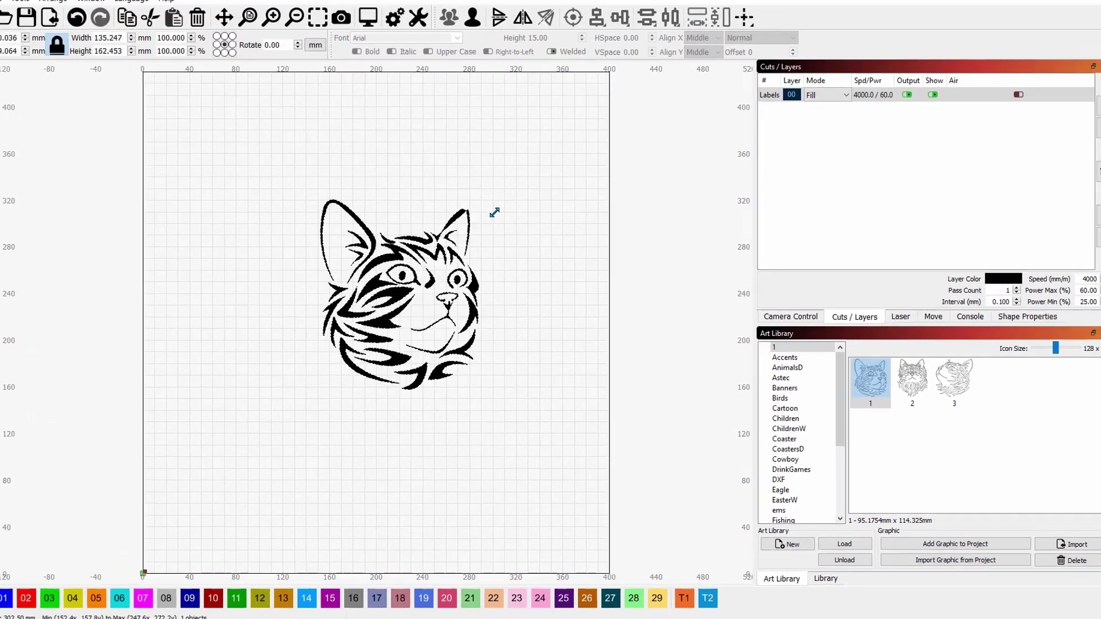
{"action": "left_click_drag", "start_coordinate": [505, 210], "coordinate": [585, 80]}
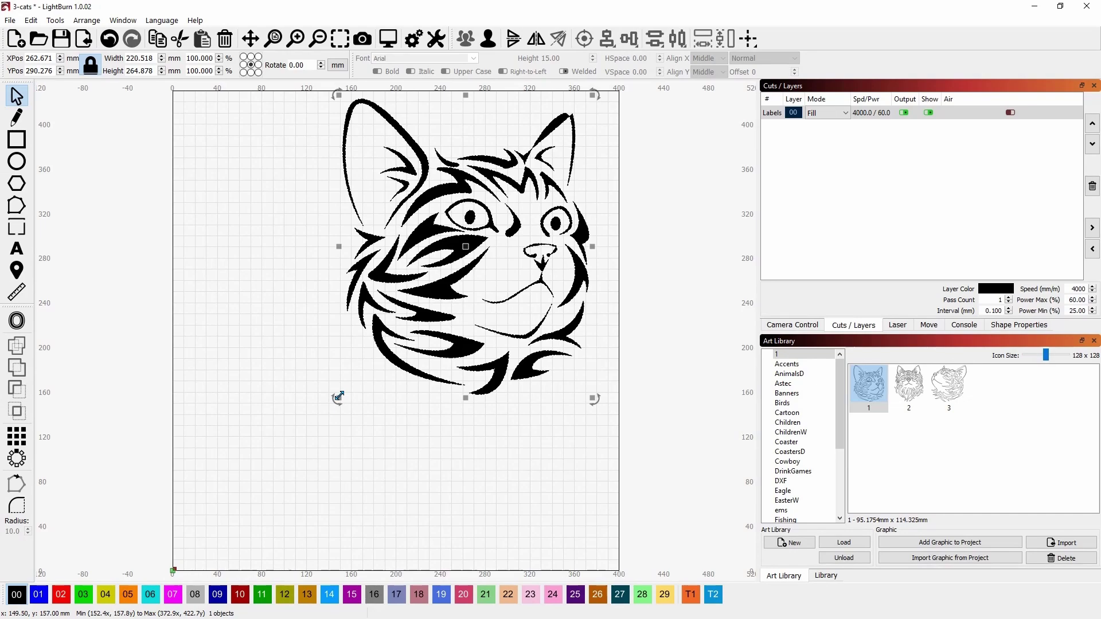
{"action": "left_click_drag", "start_coordinate": [339, 396], "coordinate": [221, 538]}
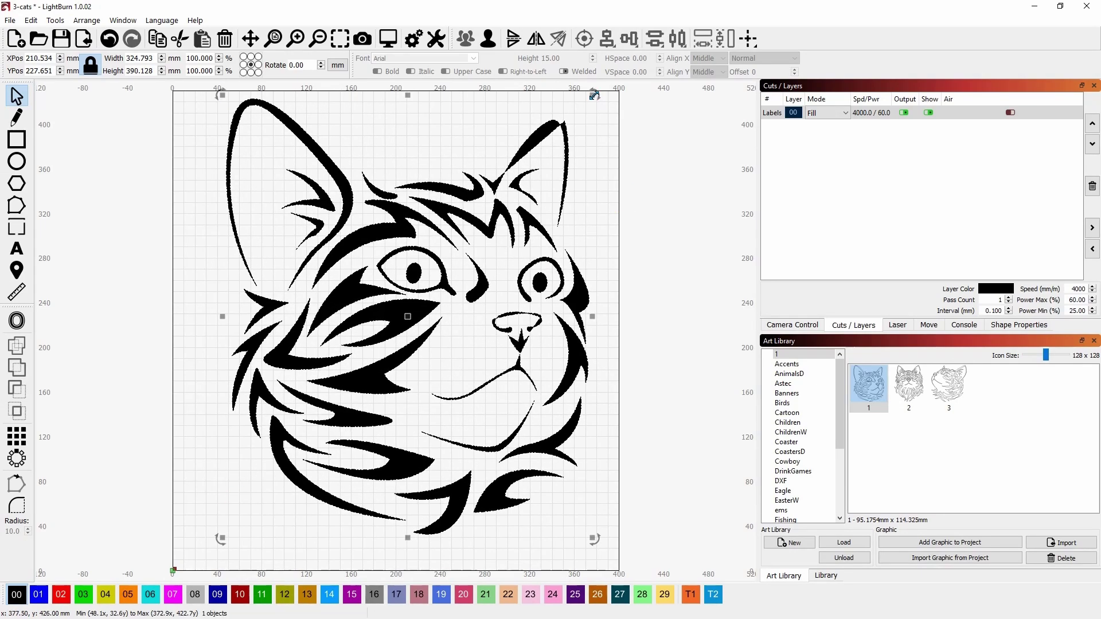
{"action": "left_click_drag", "start_coordinate": [594, 96], "coordinate": [437, 290]}
{"action": "left_click_drag", "start_coordinate": [344, 401], "coordinate": [389, 286]}
{"action": "left_click", "coordinate": [586, 348]}
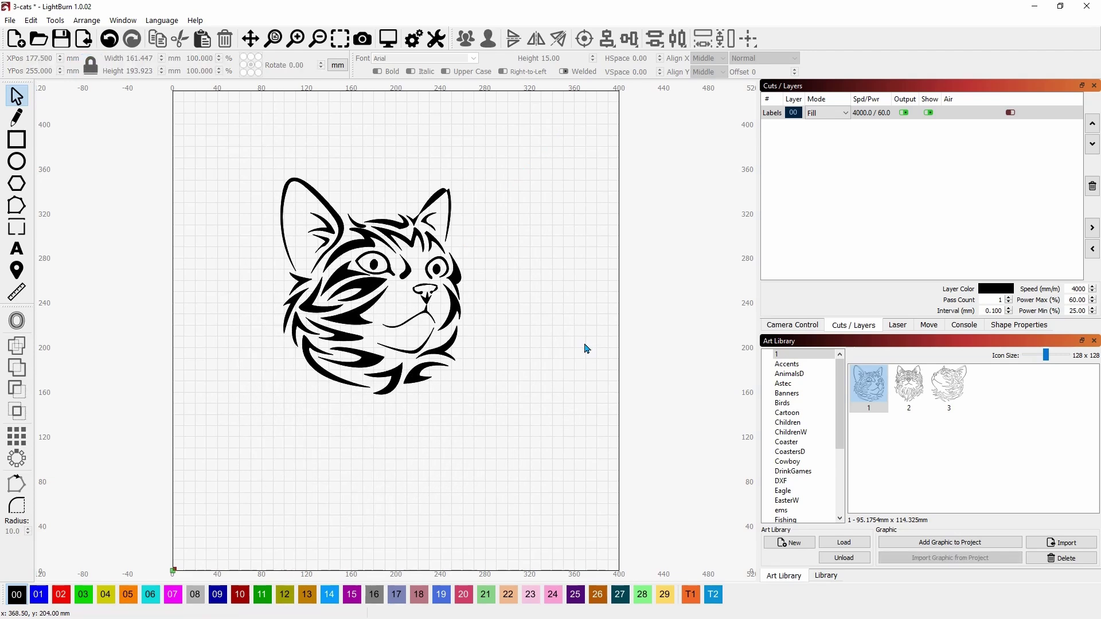